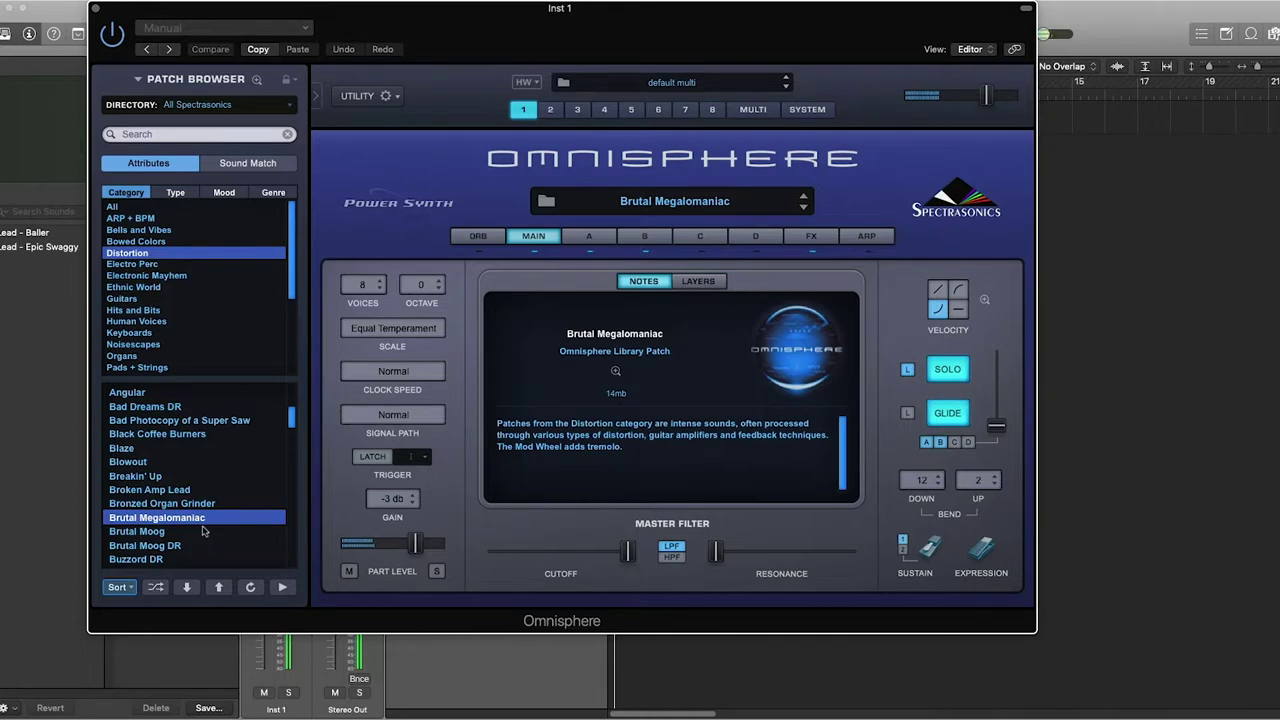
Record a melody over bars 1 to 4 on the Inst 1 track.
{"action": "left_click", "coordinate": [95, 9]}
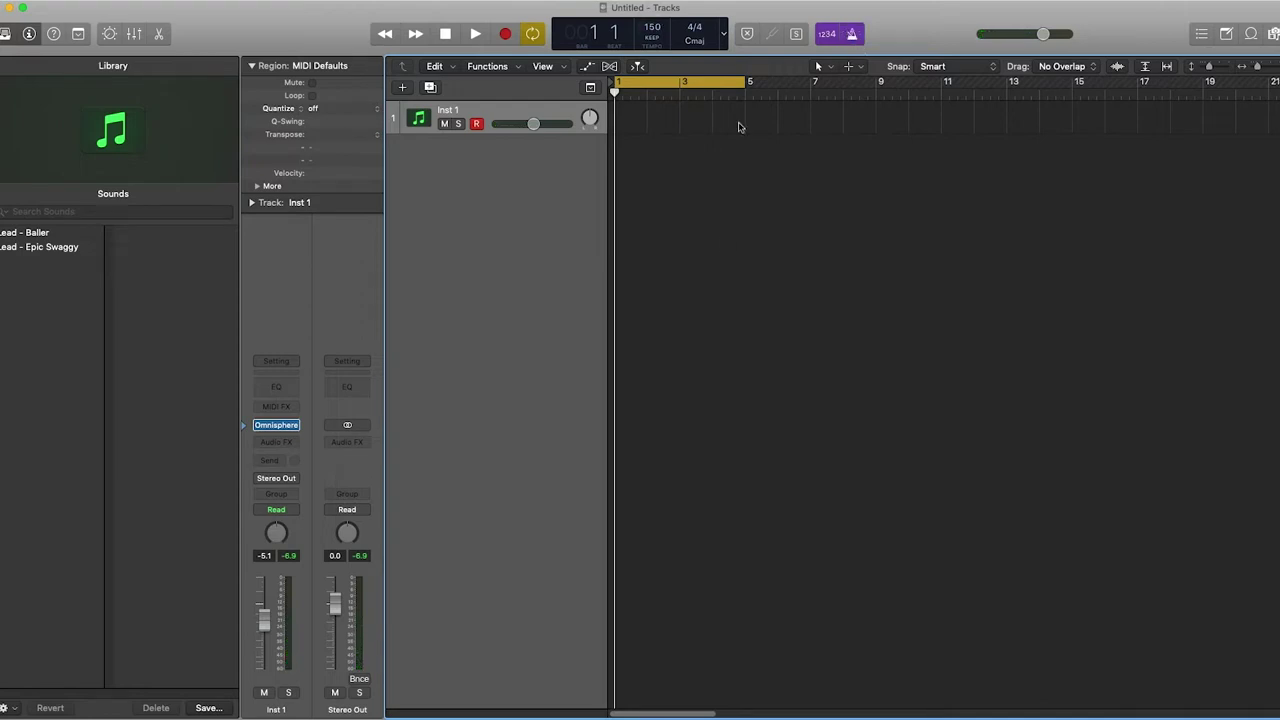
{"action": "key", "text": "r"}
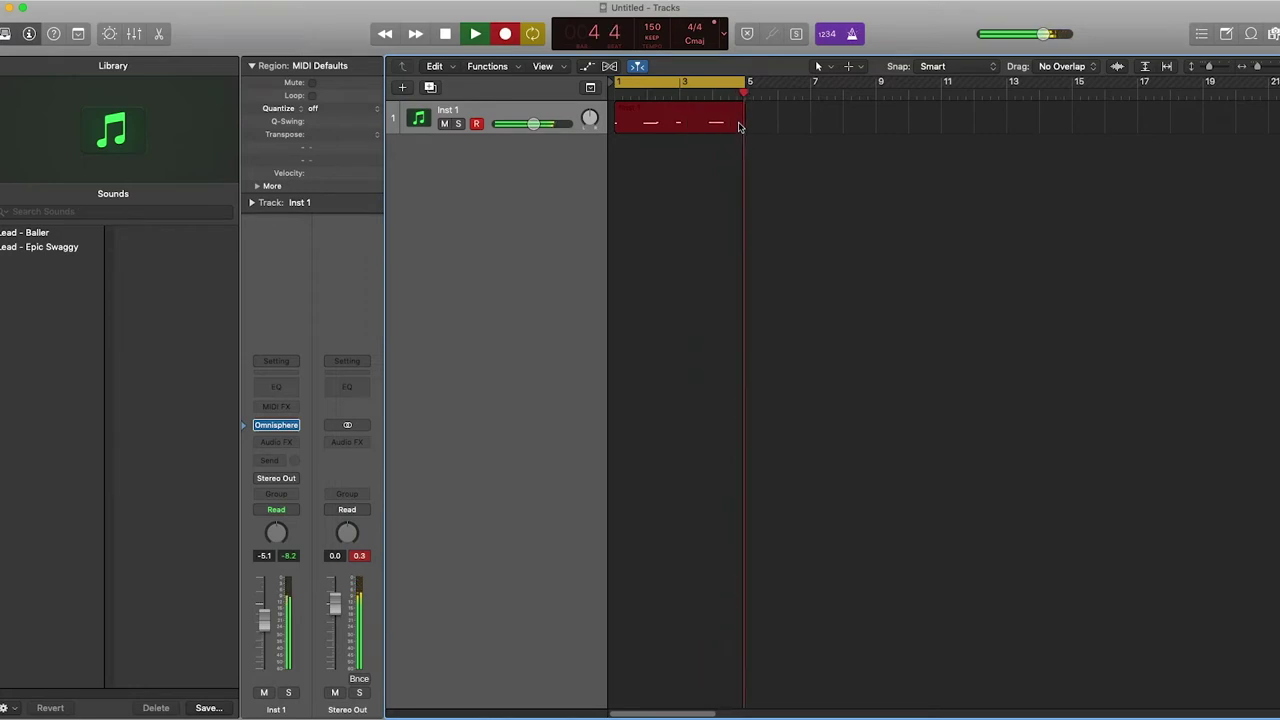
{"action": "key", "text": "space"}
Open the recorded Inst 1 region in an enlarged Piano Roll, fit its length into view and hide the Library.
{"action": "double_click", "coordinate": [731, 124]}
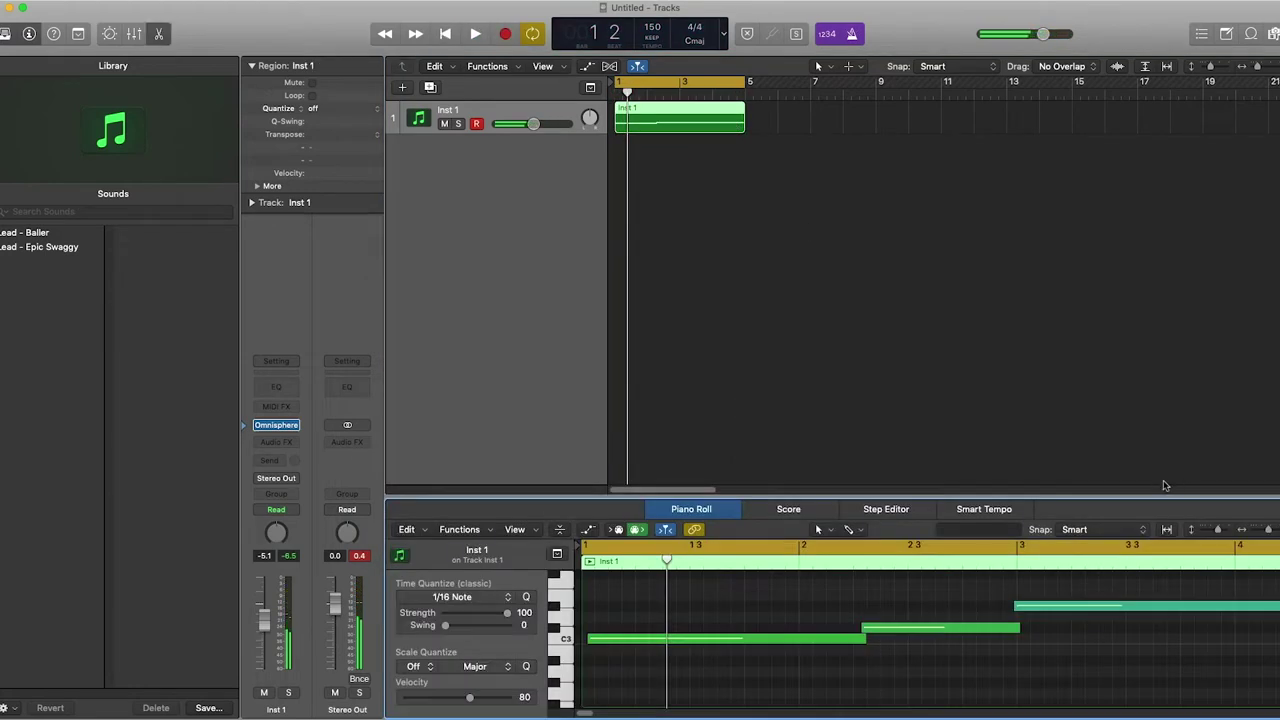
{"action": "left_click_drag", "start_coordinate": [1161, 496], "coordinate": [1163, 257]}
{"action": "left_click", "coordinate": [1167, 290]}
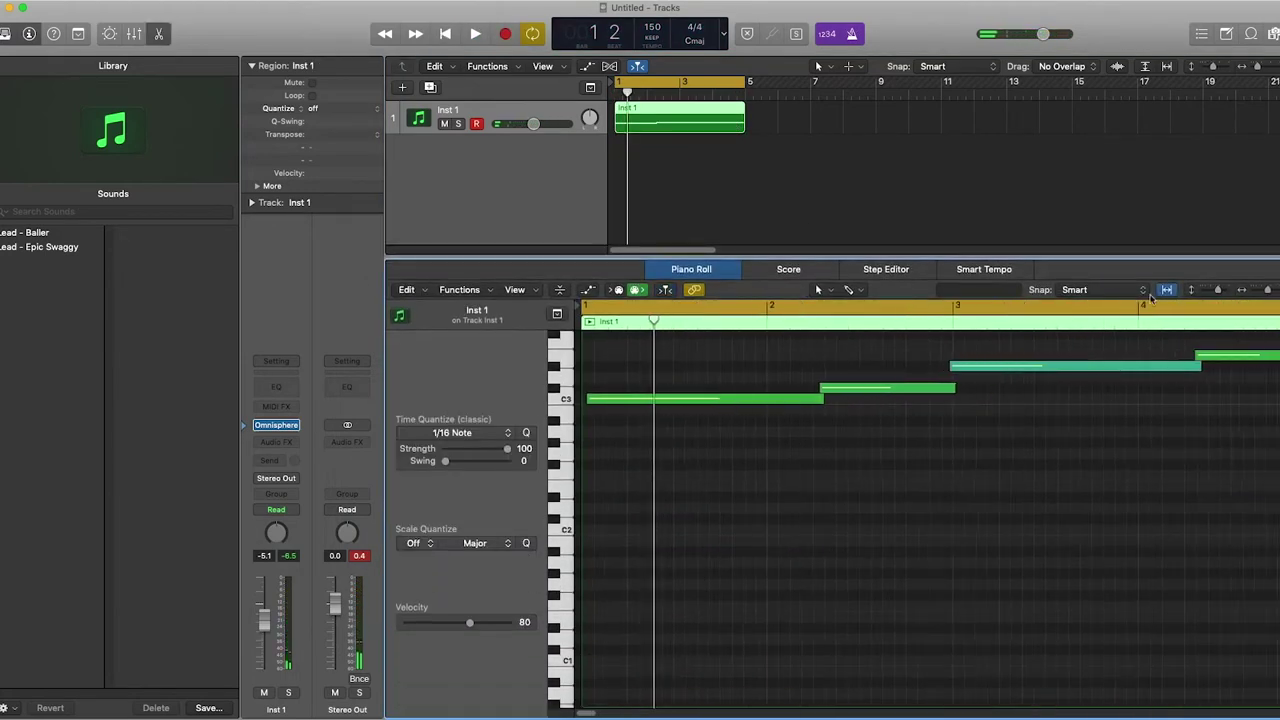
{"action": "left_click", "coordinate": [5, 35]}
{"action": "scroll", "coordinate": [1130, 380], "scroll_direction": "up", "scroll_amount": 3}
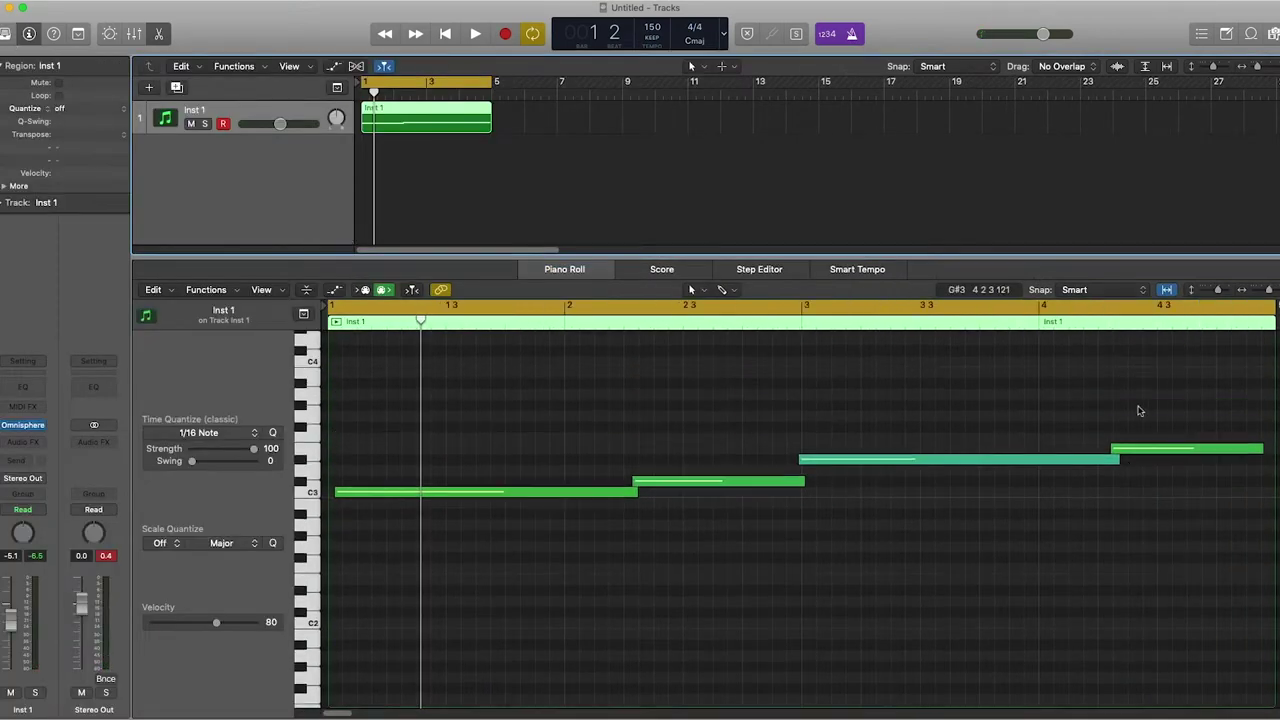
Quantize the four melody notes to 1/16 Note, start the last one slightly earlier, and fit the notes end to end without overlaps.
{"action": "left_click_drag", "start_coordinate": [1165, 386], "coordinate": [461, 553]}
{"action": "left_click", "coordinate": [644, 555]}
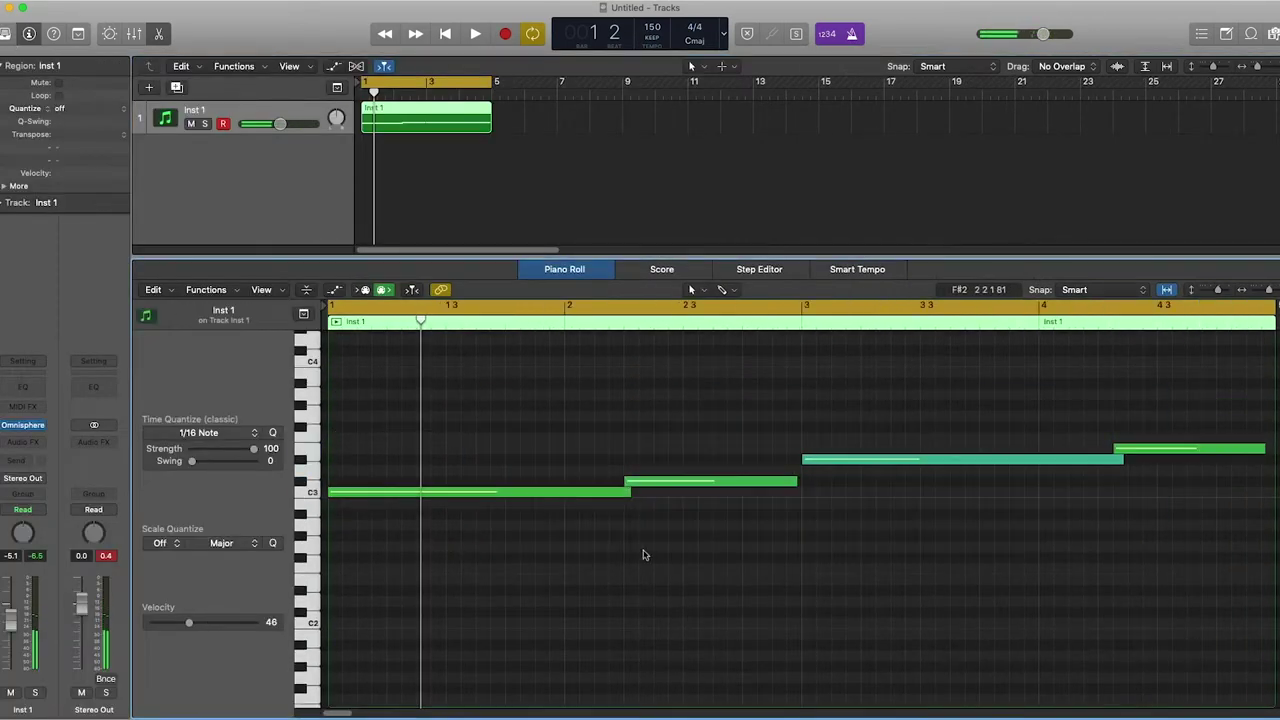
{"action": "left_click_drag", "start_coordinate": [1142, 448], "coordinate": [1129, 449]}
{"action": "left_click_drag", "start_coordinate": [1145, 435], "coordinate": [417, 585]}
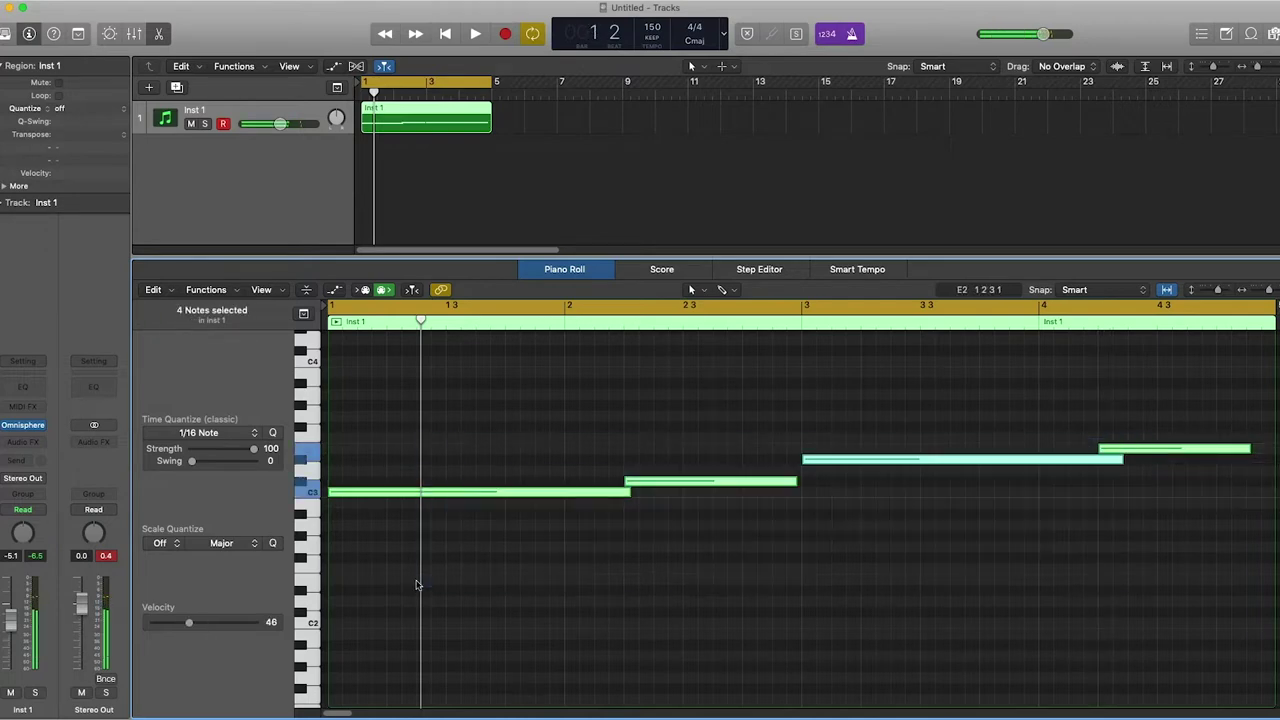
{"action": "key", "text": "space"}
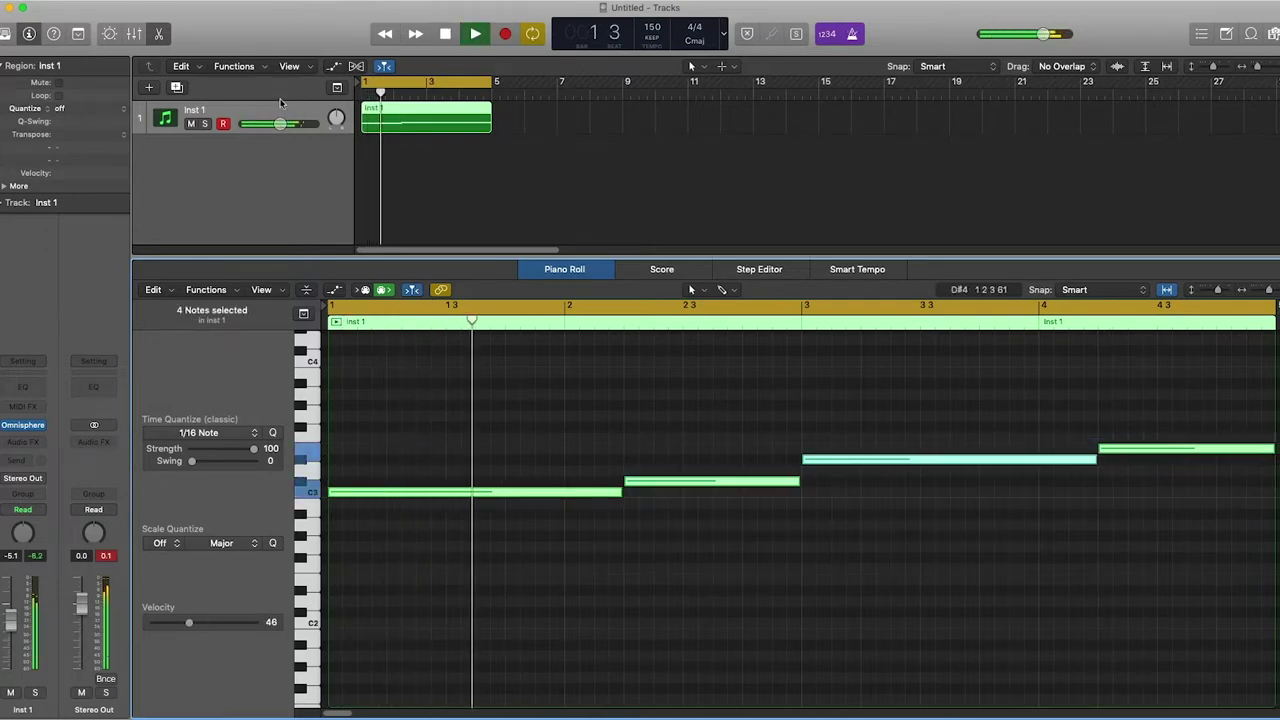
Lower the Inst 1 track's volume to -10.4 dB and add a Channel EQ with a low cut.
{"action": "left_click_drag", "start_coordinate": [280, 123], "coordinate": [270, 123]}
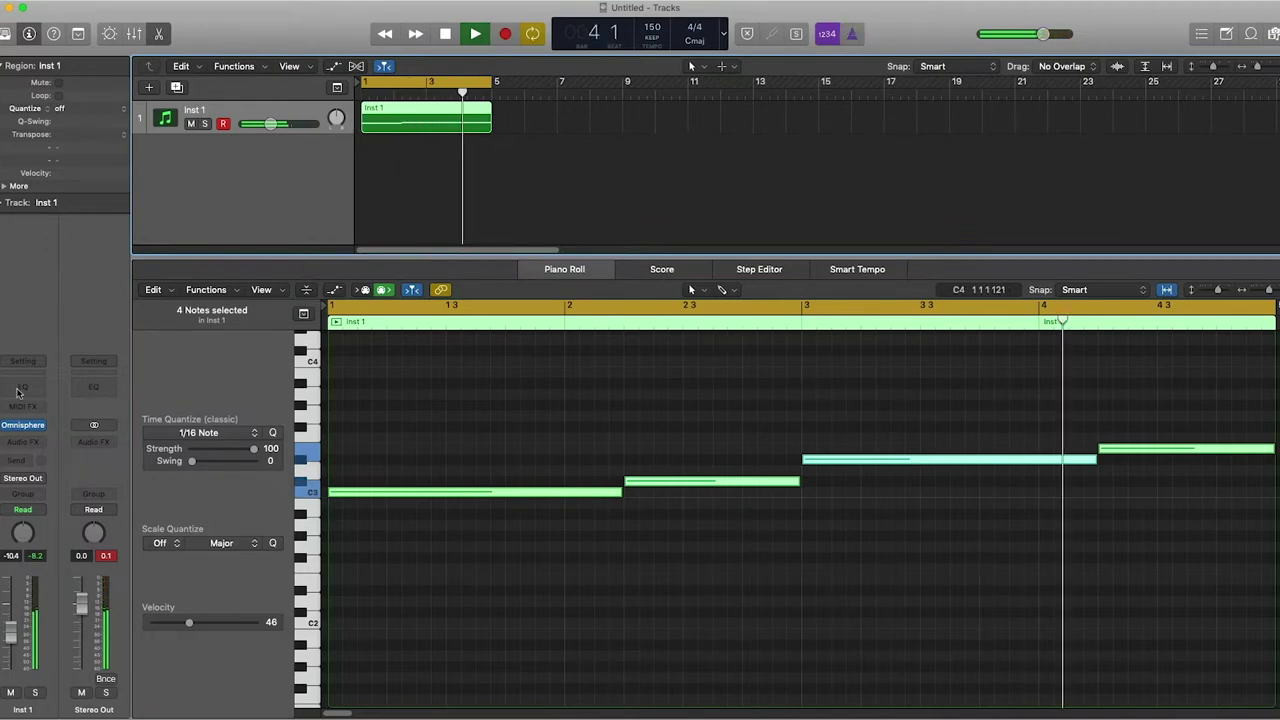
{"action": "left_click", "coordinate": [22, 386]}
{"action": "left_click", "coordinate": [53, 91]}
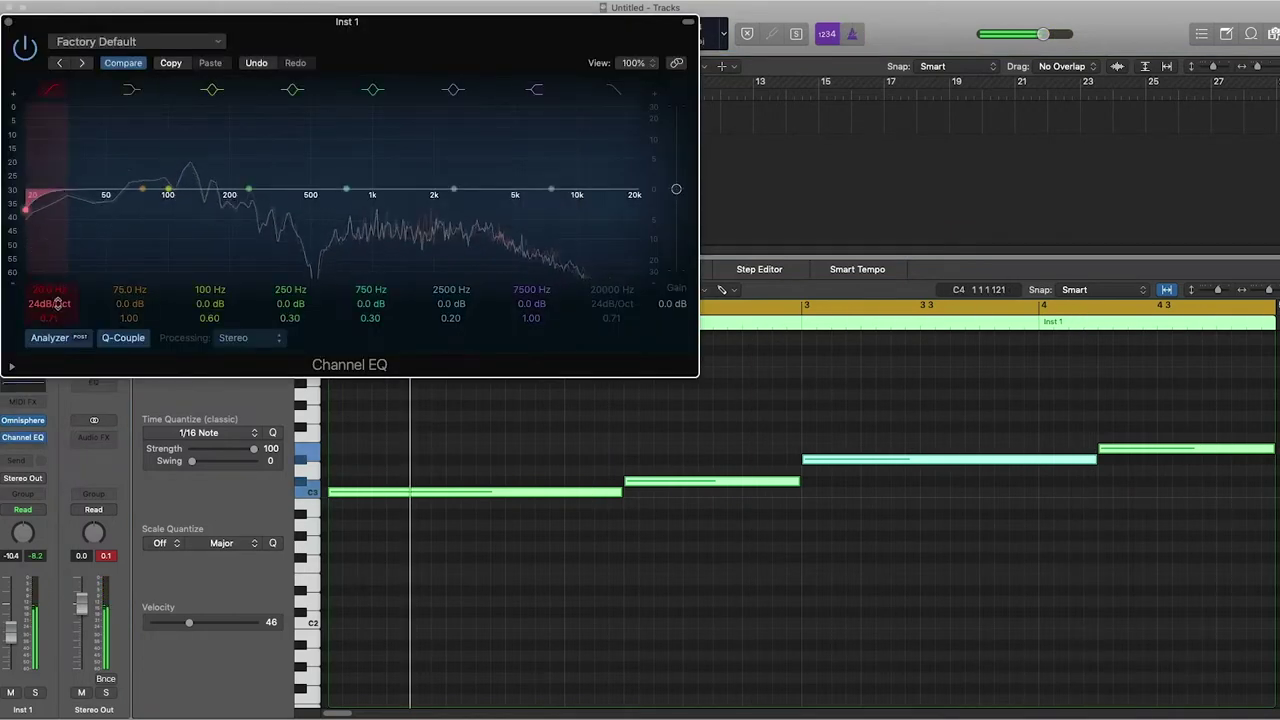
{"action": "left_click_drag", "start_coordinate": [35, 208], "coordinate": [261, 208]}
{"action": "left_click_drag", "start_coordinate": [66, 280], "coordinate": [66, 294]}
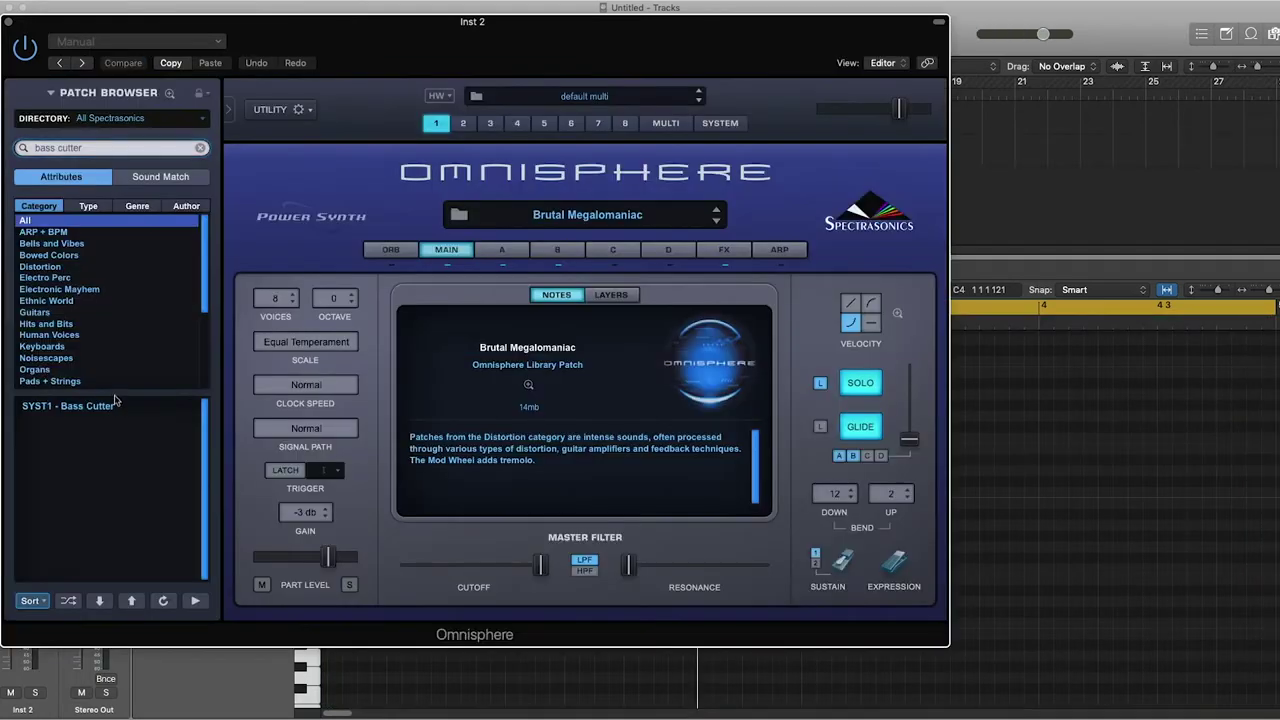
Load the SYST1 - Bass Cutter patch on Inst 2 and close the plug-in window.
{"action": "left_click", "coordinate": [110, 407]}
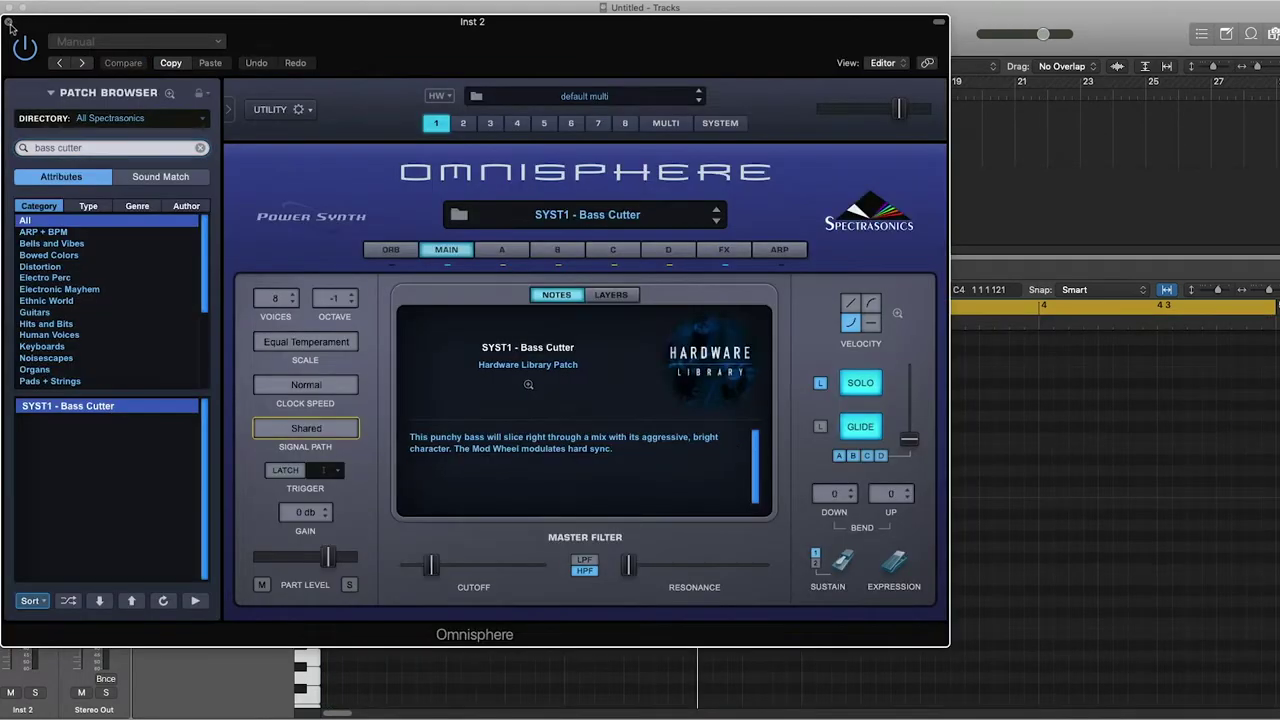
{"action": "left_click", "coordinate": [9, 22]}
Add a C2 bass note at the start of bar 1 on Inst 2 with velocity 127.
{"action": "scroll", "coordinate": [429, 561], "scroll_direction": "down", "scroll_amount": 5}
{"action": "left_click", "coordinate": [345, 577], "text": "super"}
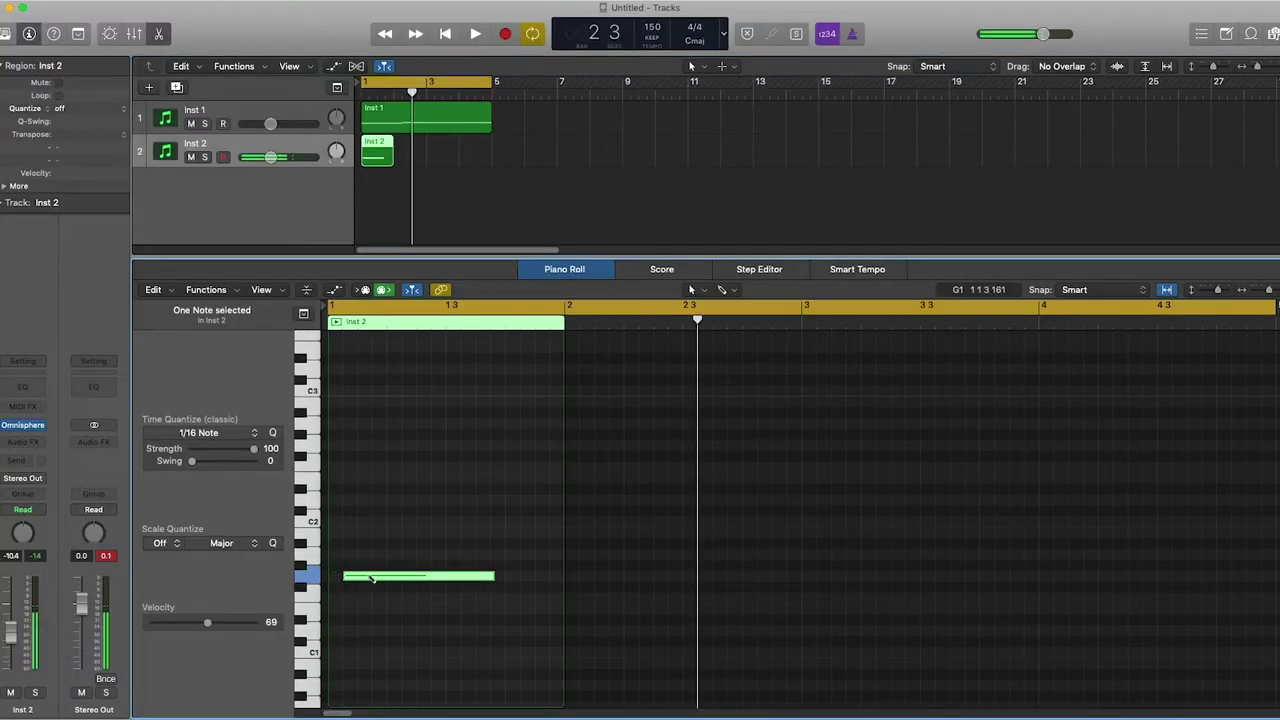
{"action": "left_click_drag", "start_coordinate": [371, 580], "coordinate": [354, 522]}
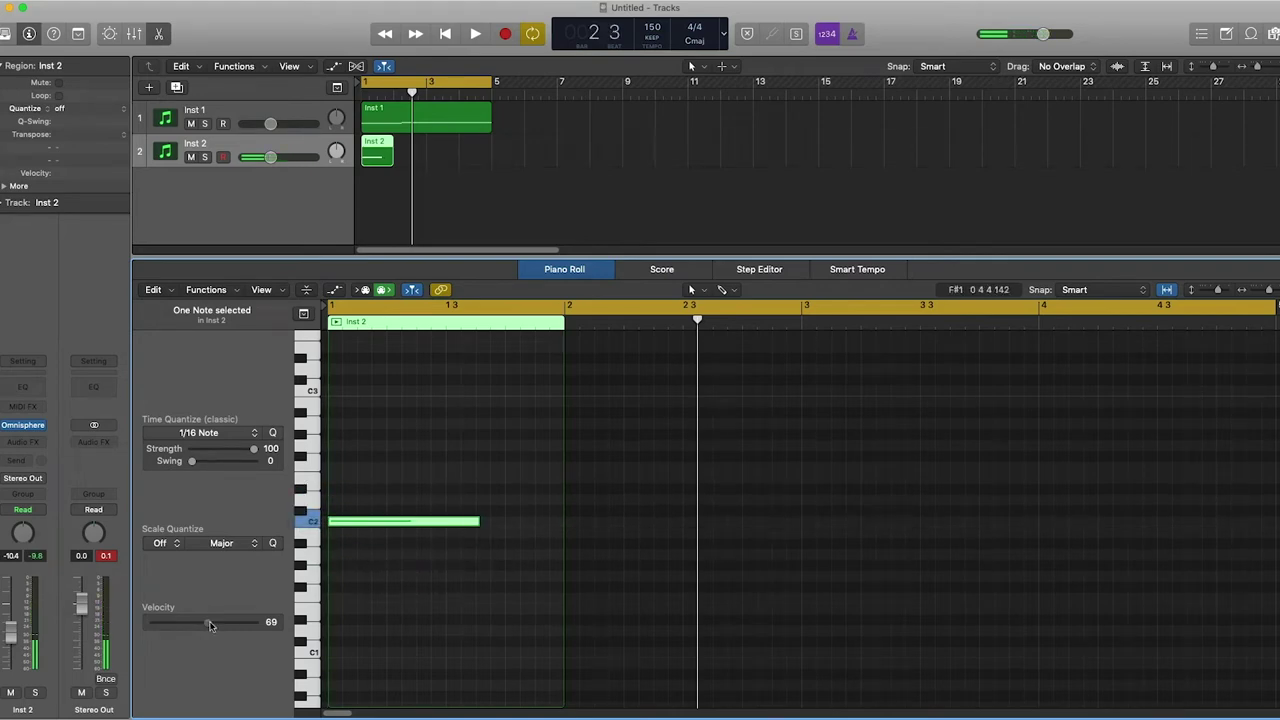
{"action": "left_click_drag", "start_coordinate": [210, 625], "coordinate": [256, 623]}
Lower the Inst 1 volume further, extend the Inst 2 region to four bars and play it back.
{"action": "left_click_drag", "start_coordinate": [270, 124], "coordinate": [260, 133]}
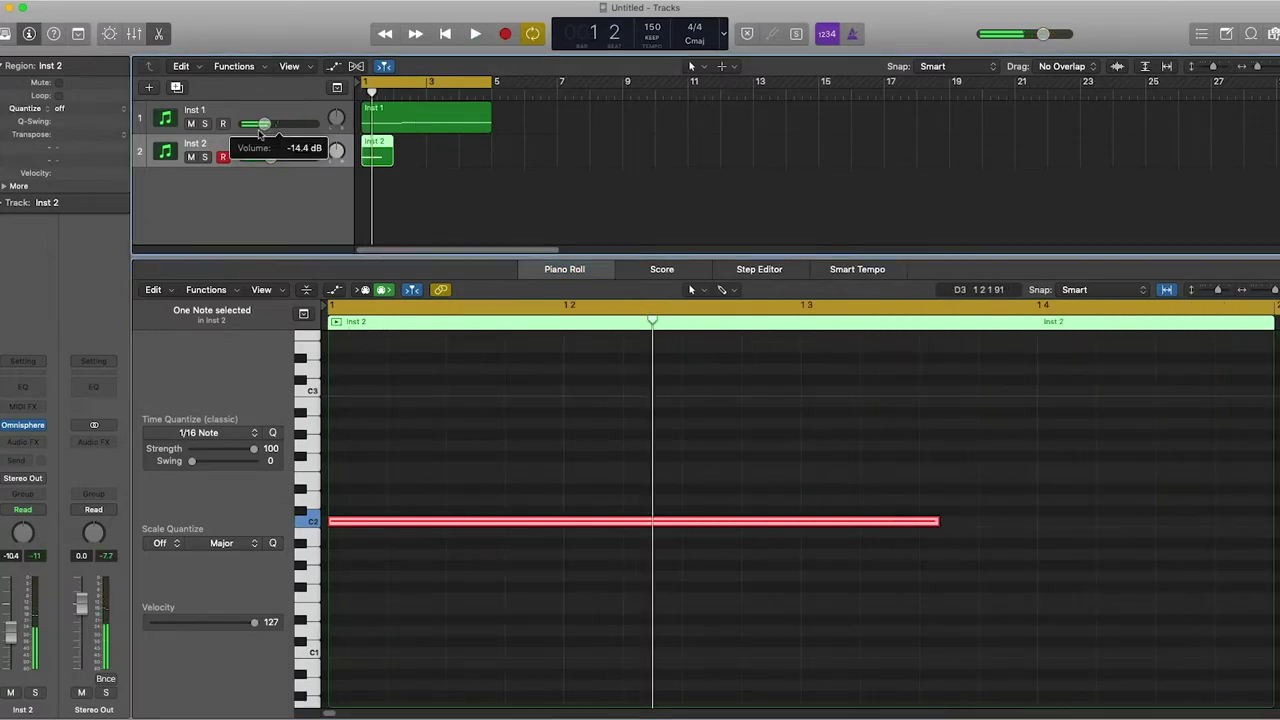
{"action": "left_click_drag", "start_coordinate": [390, 163], "coordinate": [491, 160]}
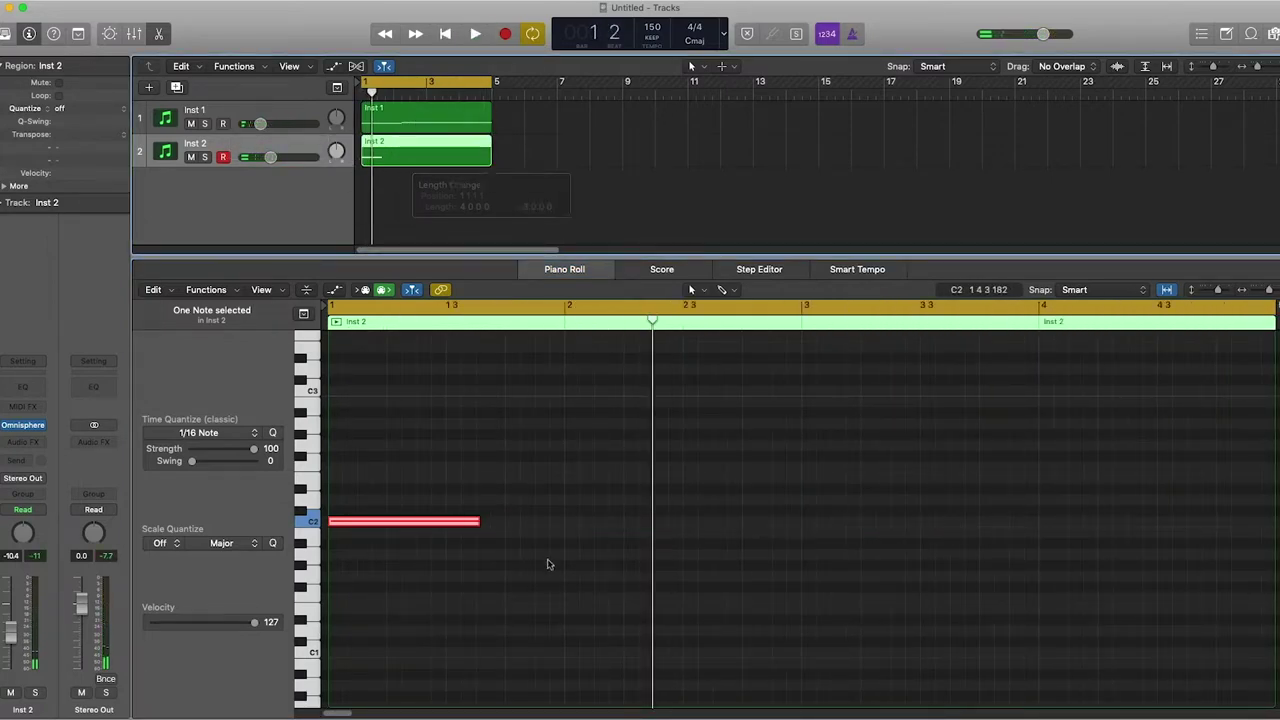
{"action": "key", "text": "space"}
{"action": "left_click", "coordinate": [531, 579]}
{"action": "key", "text": "space"}
{"action": "key", "text": "Return"}
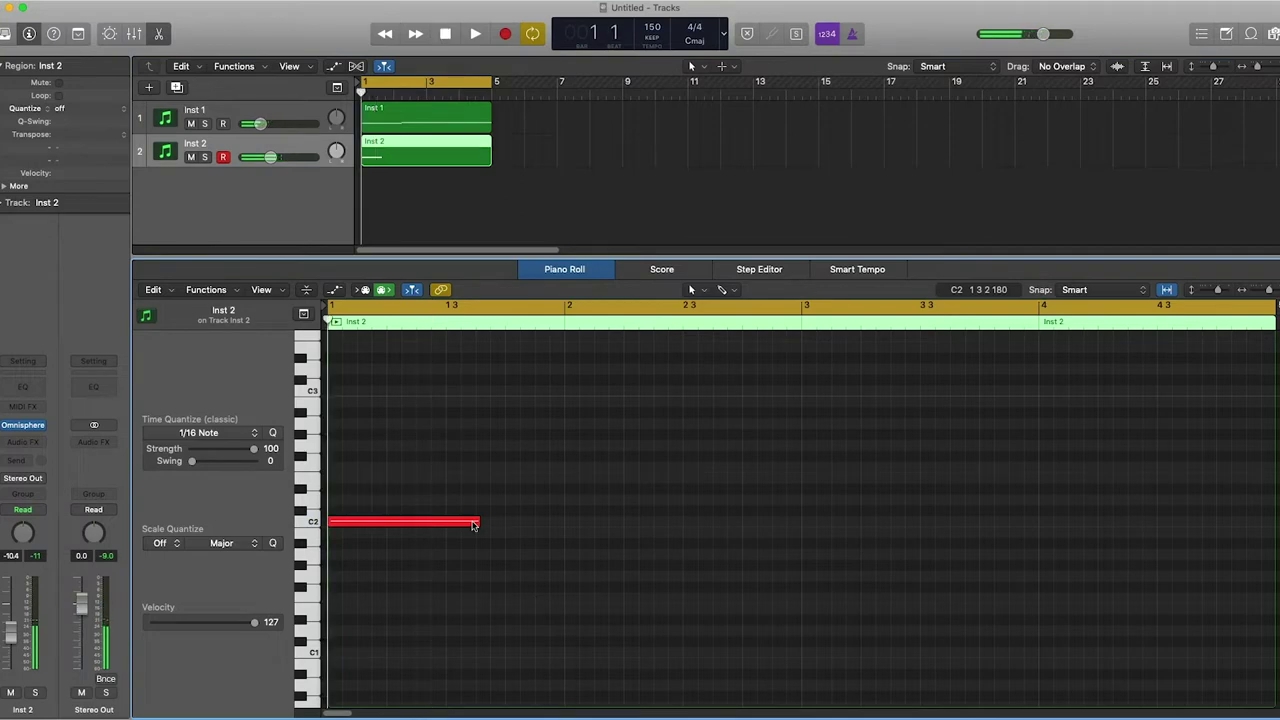
Shorten the C2 bass note slightly and place a copy of it directly behind it.
{"action": "left_click_drag", "start_coordinate": [478, 522], "coordinate": [475, 524]}
{"action": "key", "text": "space"}
{"action": "left_click", "coordinate": [494, 550]}
{"action": "key", "text": "space"}
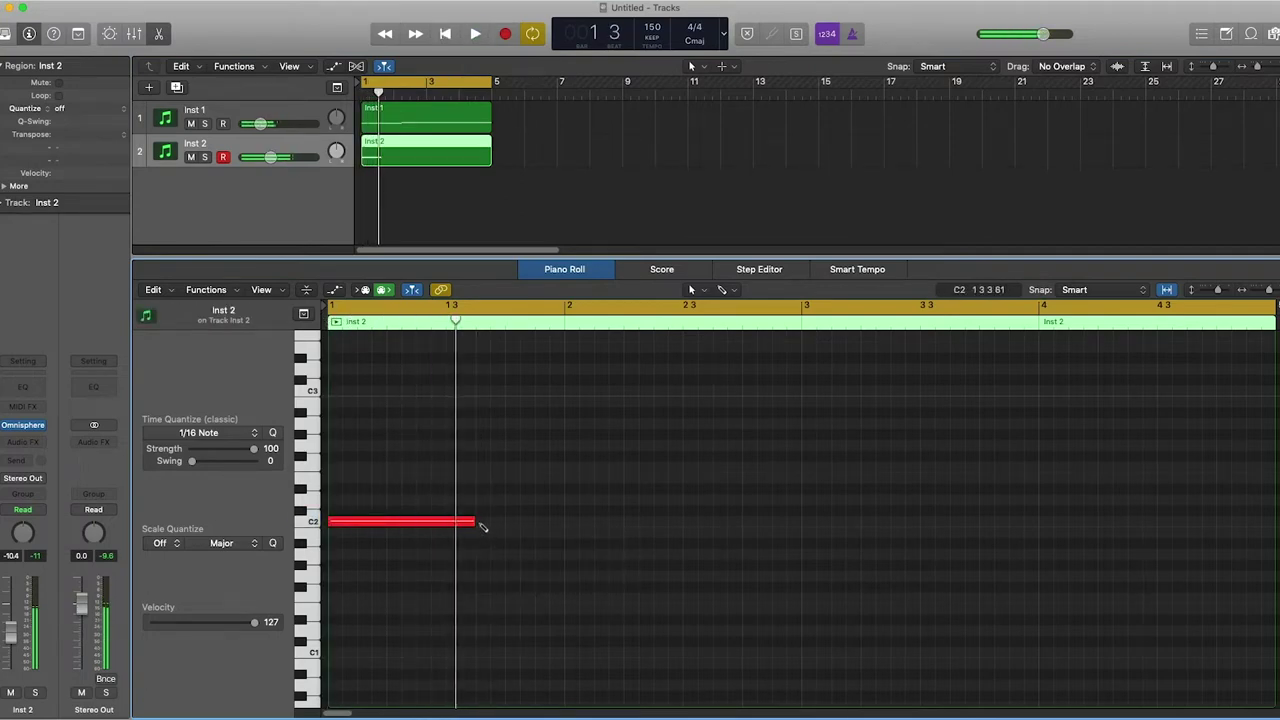
{"action": "key", "text": "space"}
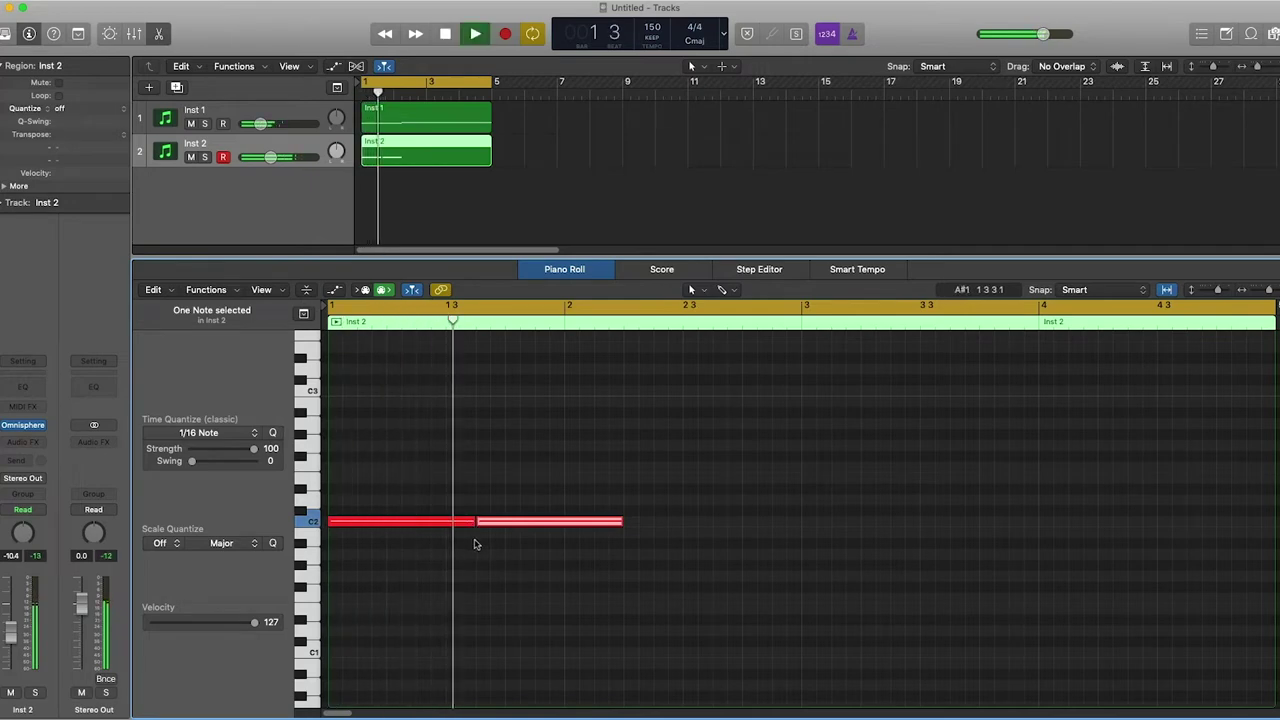
{"action": "key", "text": "space"}
Shorten the first C2 note, start the second at 1 2 3 1, and trim the second to the same length.
{"action": "left_click_drag", "start_coordinate": [470, 522], "coordinate": [440, 526]}
{"action": "key", "text": "space"}
{"action": "left_click", "coordinate": [476, 549]}
{"action": "key", "text": "space"}
{"action": "left_click", "coordinate": [443, 534]}
{"action": "key", "text": "space"}
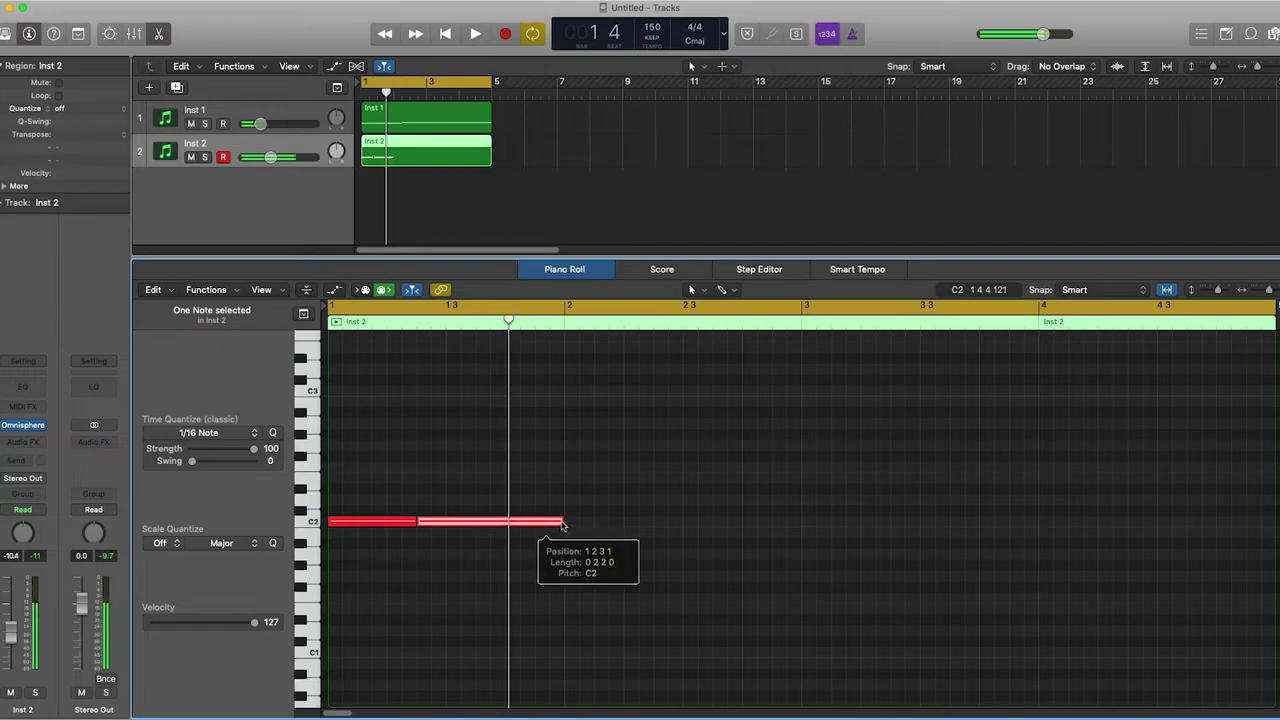
{"action": "left_click", "coordinate": [565, 529]}
{"action": "left_click_drag", "start_coordinate": [561, 524], "coordinate": [556, 524]}
Add a third bass note of the same length on C#2 directly after the two C2 notes and play it.
{"action": "left_click_drag", "start_coordinate": [533, 497], "coordinate": [483, 546]}
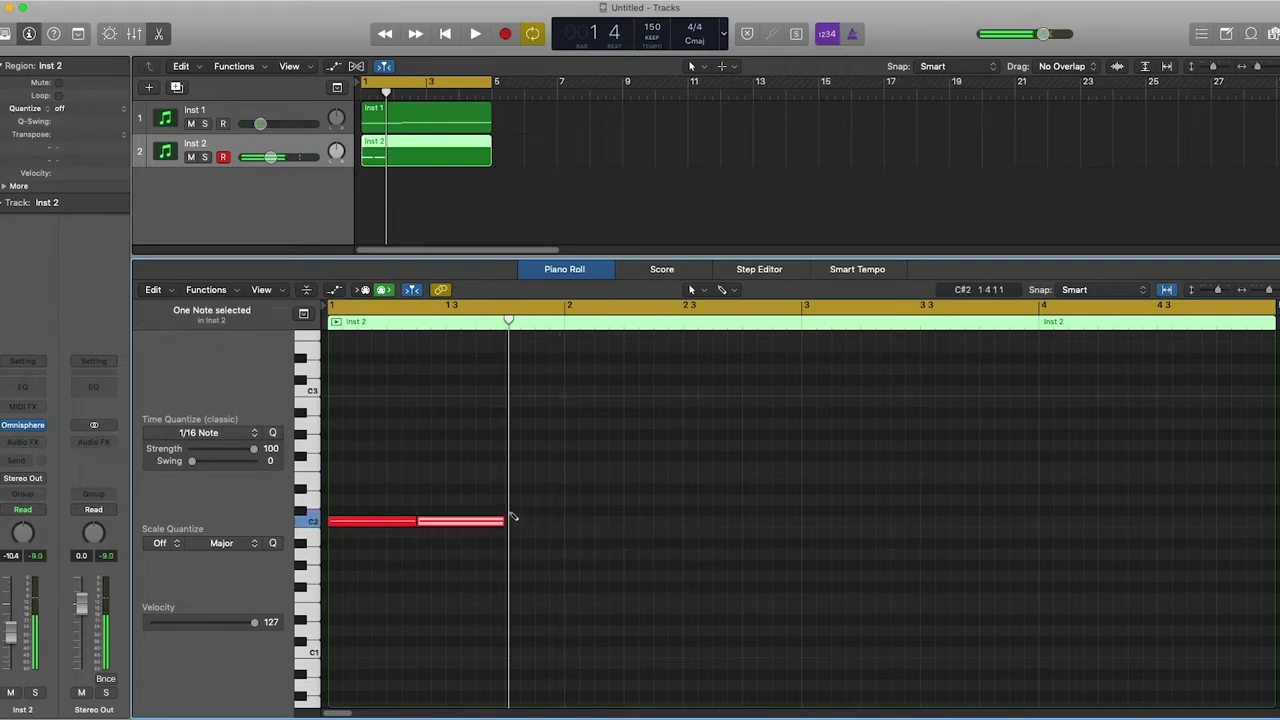
{"action": "key", "text": "space"}
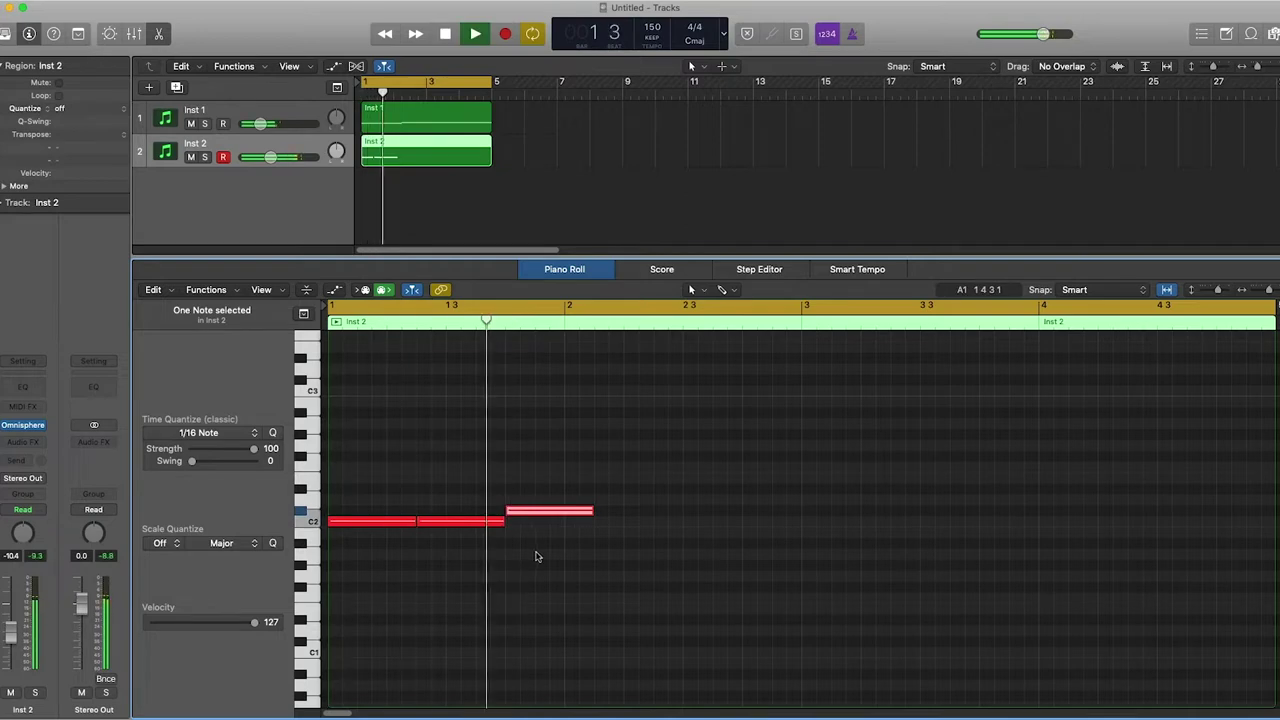
{"action": "key", "text": "space"}
Show the Inst 1 and Inst 2 regions together, lower the last two bass notes to E2 and play the result.
{"action": "left_click_drag", "start_coordinate": [525, 121], "coordinate": [471, 155]}
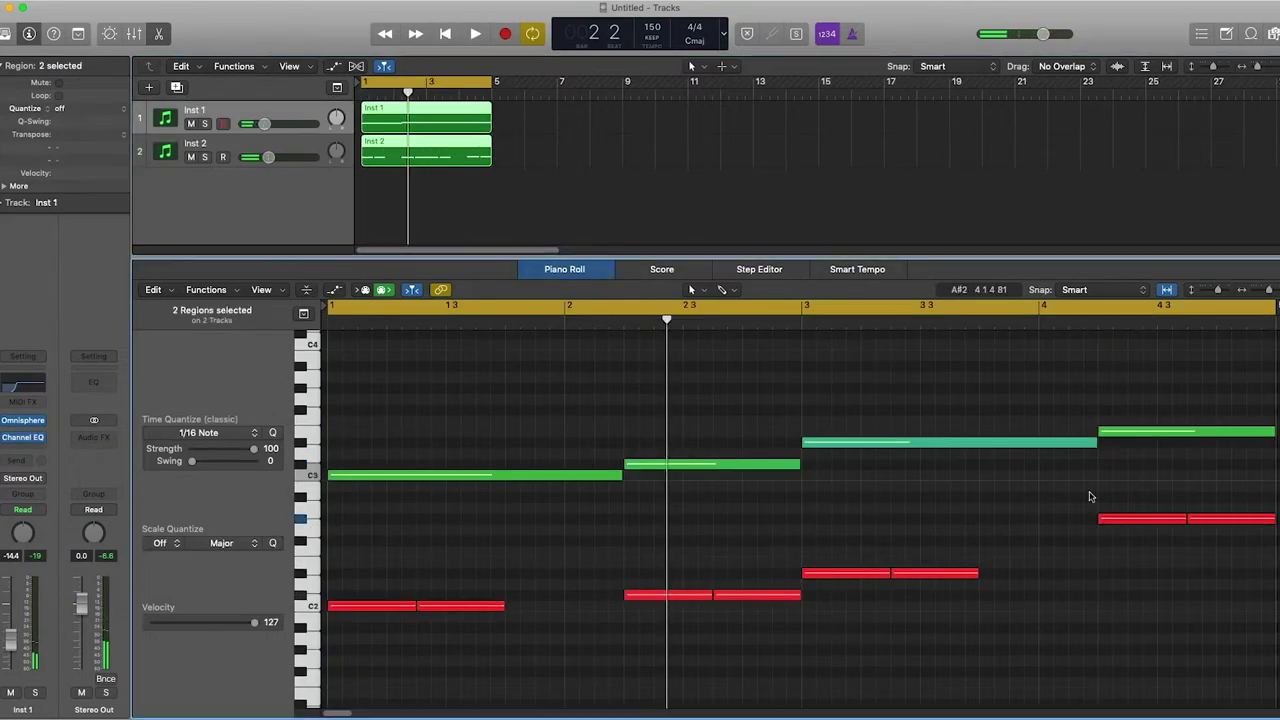
{"action": "left_click_drag", "start_coordinate": [1079, 492], "coordinate": [1244, 538]}
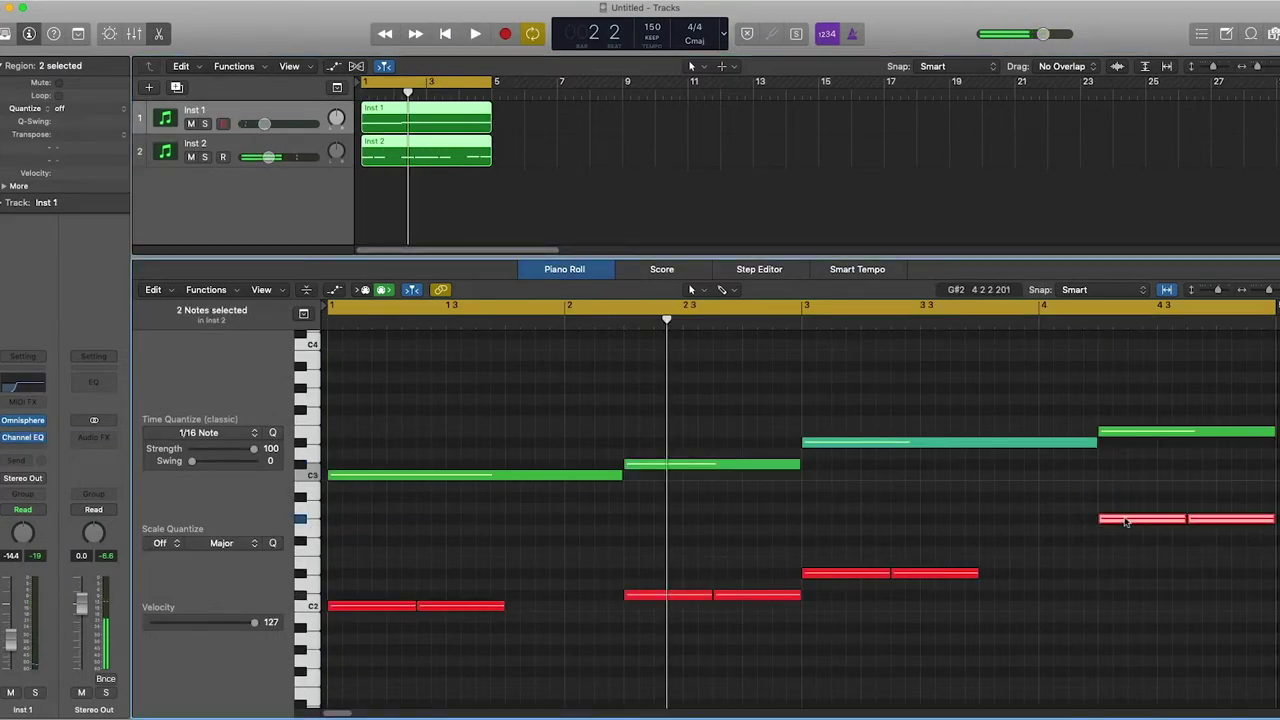
{"action": "left_click_drag", "start_coordinate": [1125, 521], "coordinate": [1111, 560]}
{"action": "key", "text": "space"}
{"action": "left_click", "coordinate": [965, 545]}
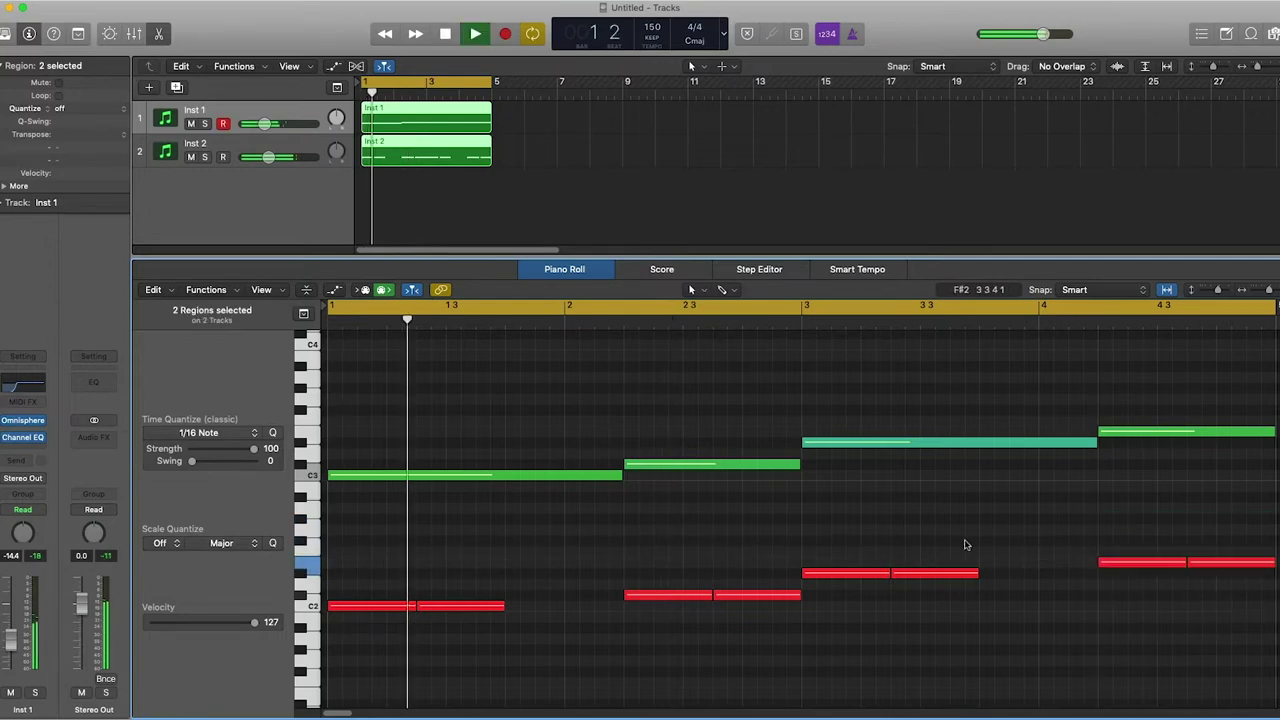
{"action": "right_click", "coordinate": [967, 527]}
{"action": "left_click", "coordinate": [888, 509]}
Duplicate the Inst 1 track and load the Fingerstyle Acoustic Harmonics patch from the Guitars category on the duplicate.
{"action": "left_click", "coordinate": [175, 87]}
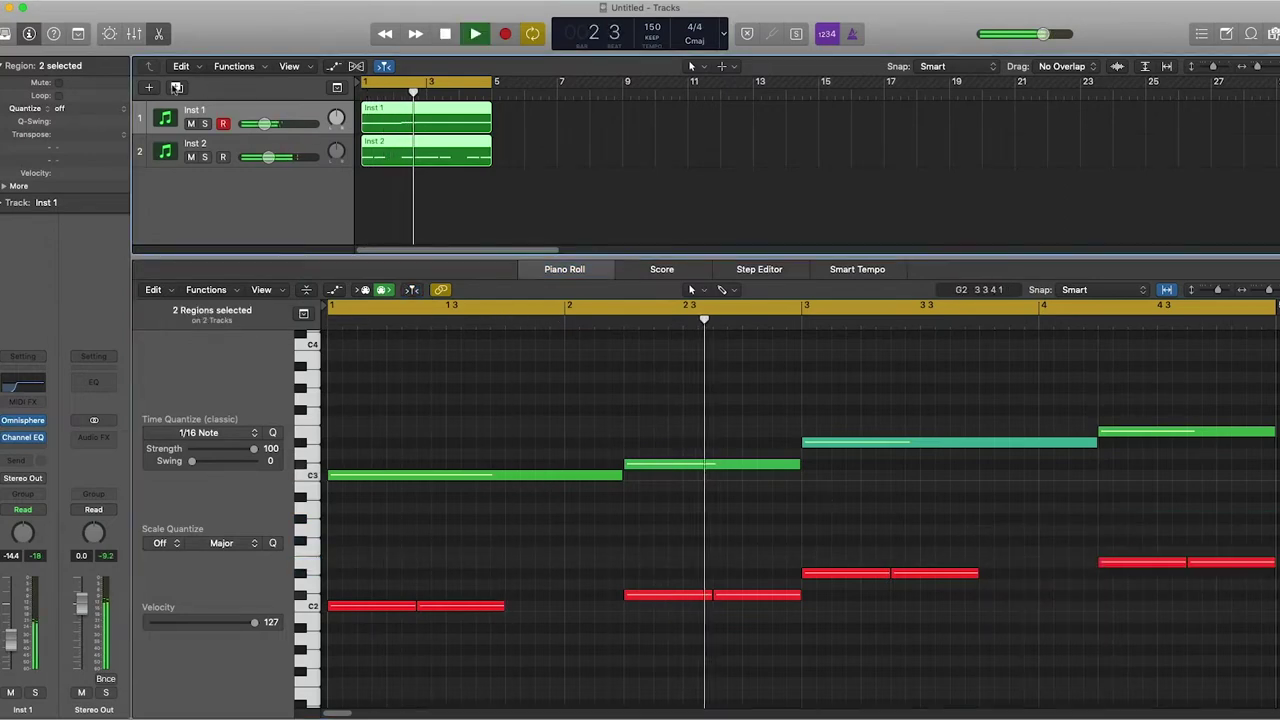
{"action": "left_click", "coordinate": [175, 87]}
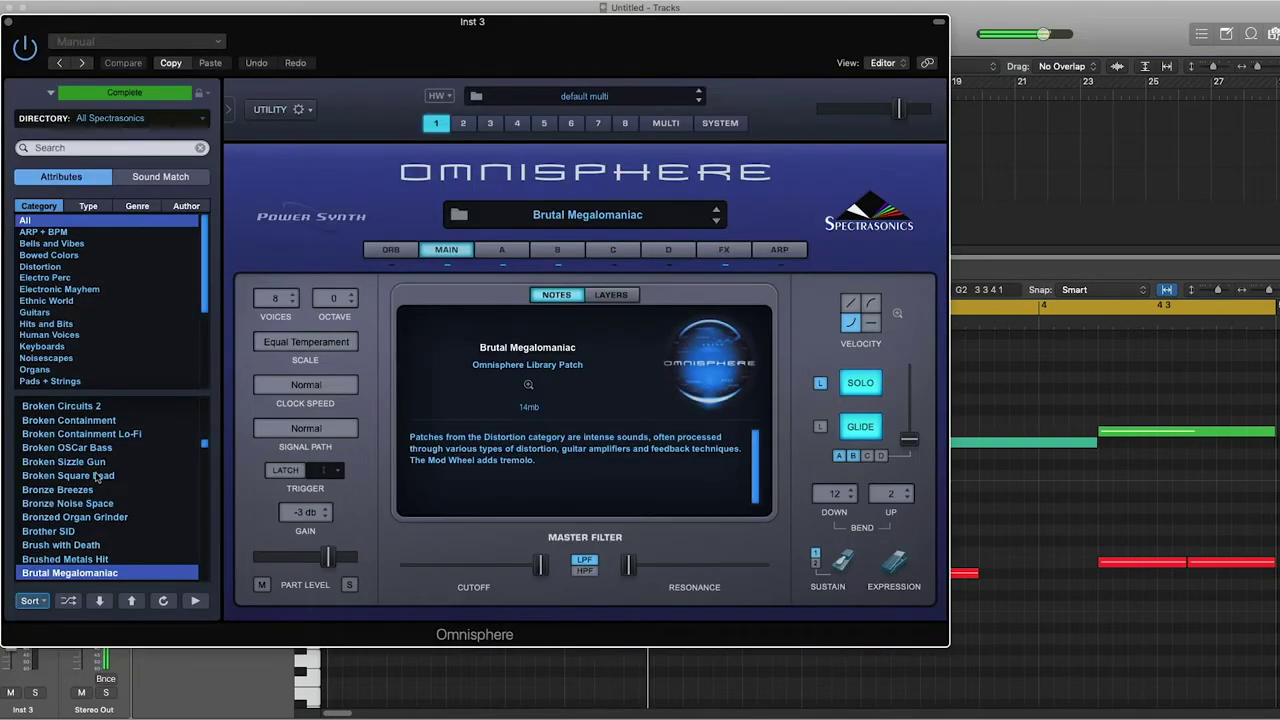
{"action": "left_click", "coordinate": [105, 476]}
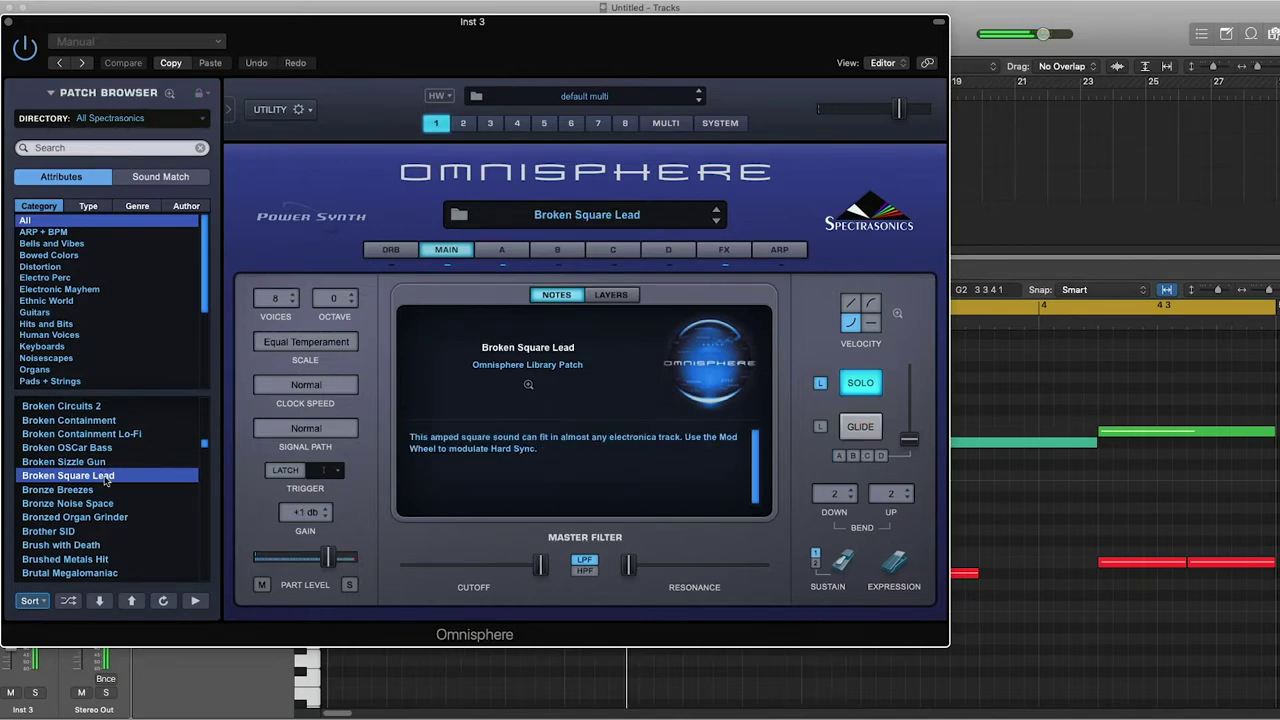
{"action": "key", "text": "Up"}
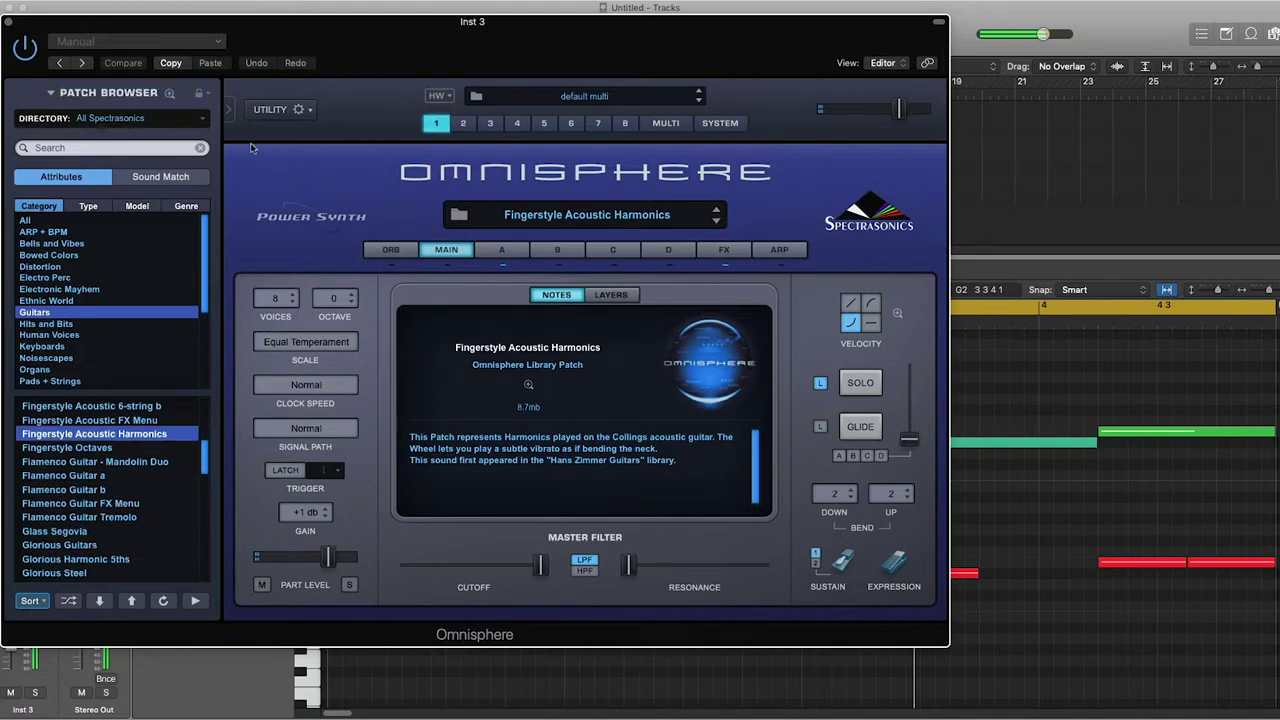
{"action": "left_click", "coordinate": [9, 22]}
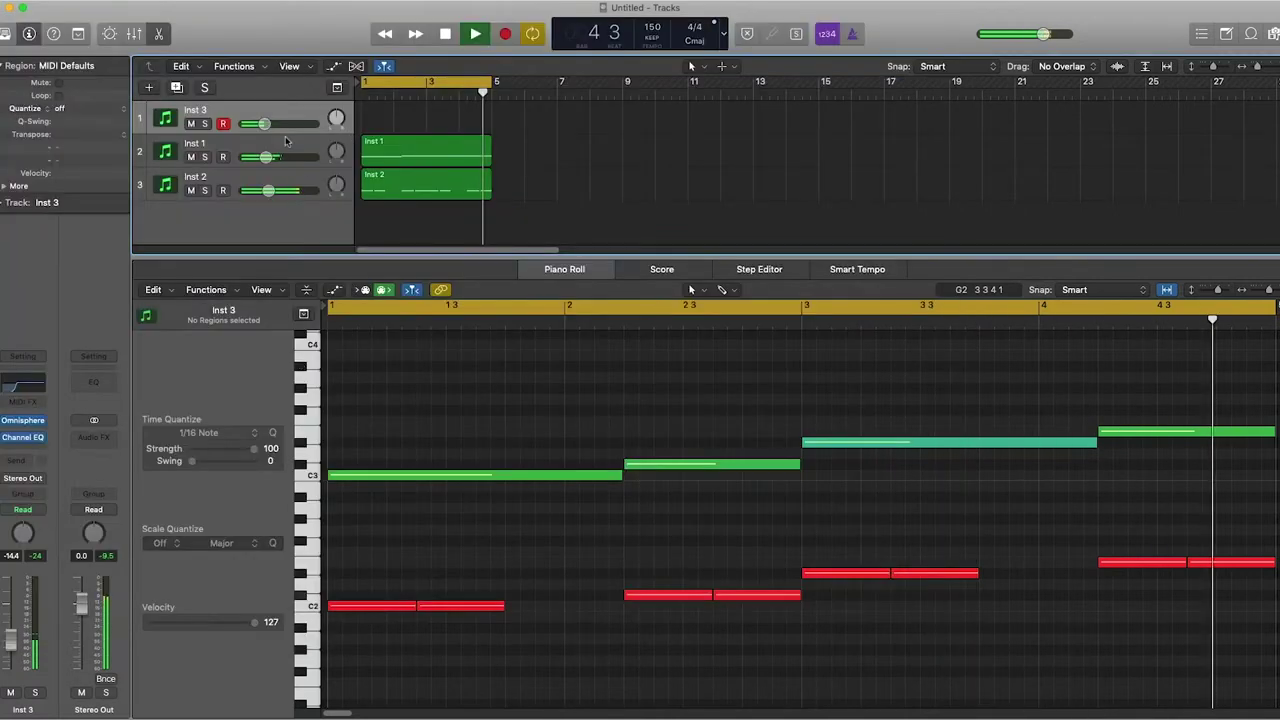
Add a one-beat C4 note on beat 2 of bar 1 on Inst 3 and play it back.
{"action": "left_click", "coordinate": [161, 37]}
{"action": "key", "text": "space"}
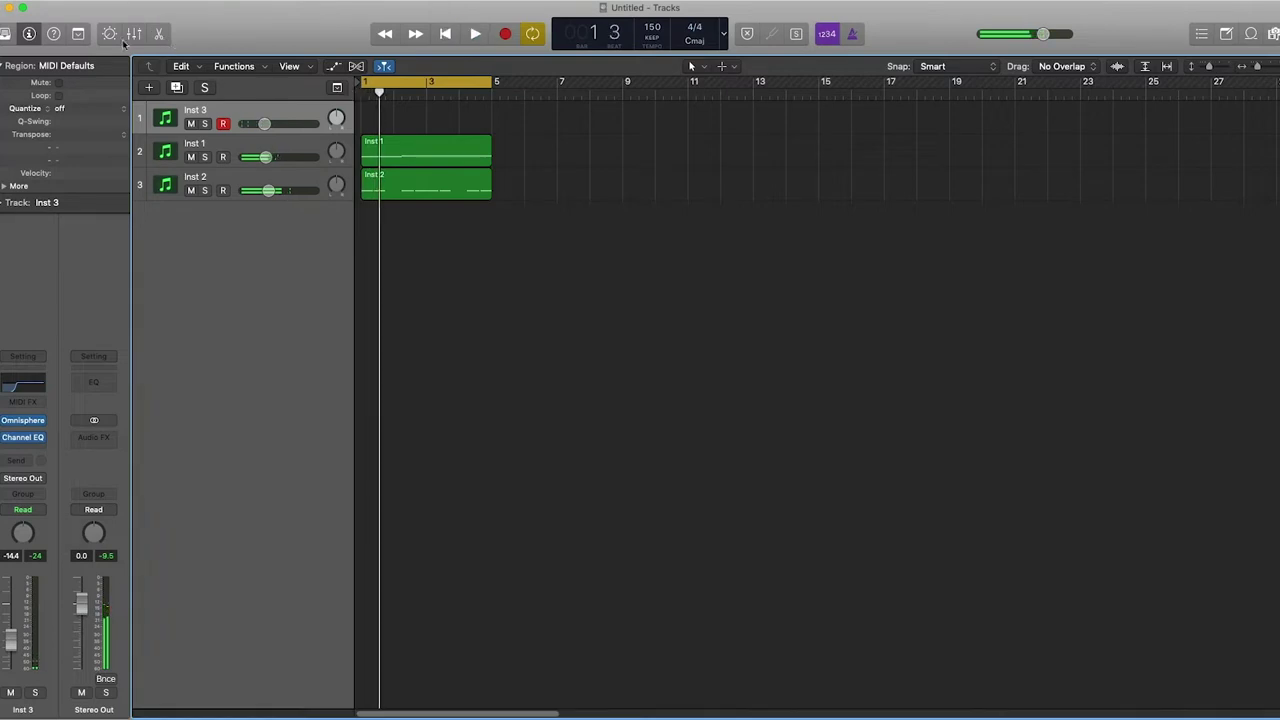
{"action": "left_click", "coordinate": [159, 37]}
{"action": "left_click", "coordinate": [508, 431], "text": "super"}
{"action": "left_click_drag", "start_coordinate": [508, 433], "coordinate": [440, 400]}
{"action": "key", "text": "space"}
{"action": "key", "text": "space"}
{"action": "key", "text": "space"}
{"action": "key", "text": "space"}
{"action": "key", "text": "space"}
{"action": "key", "text": "space"}
{"action": "key", "text": "space"}
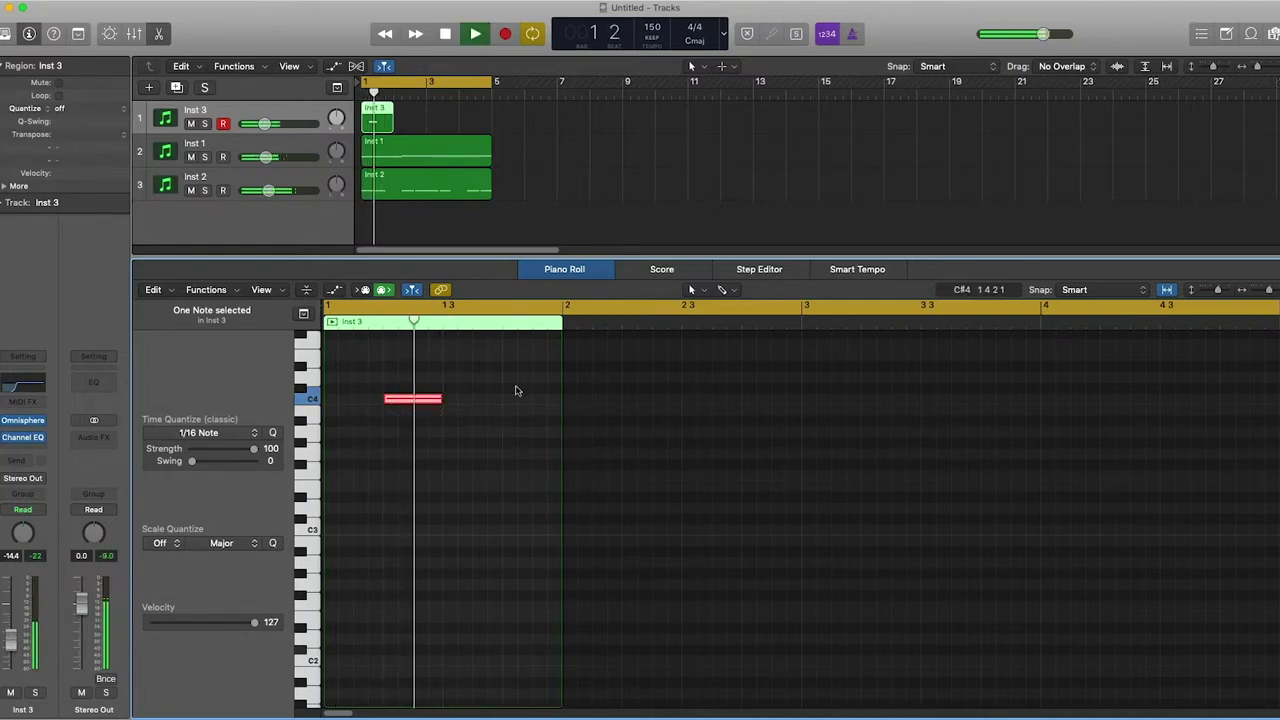
Add a second C4 note on beat 4 and repeat the pair three times to fill four bars.
{"action": "key", "text": "space"}
{"action": "left_click", "coordinate": [506, 399], "text": "super"}
{"action": "left_click_drag", "start_coordinate": [531, 367], "coordinate": [376, 484]}
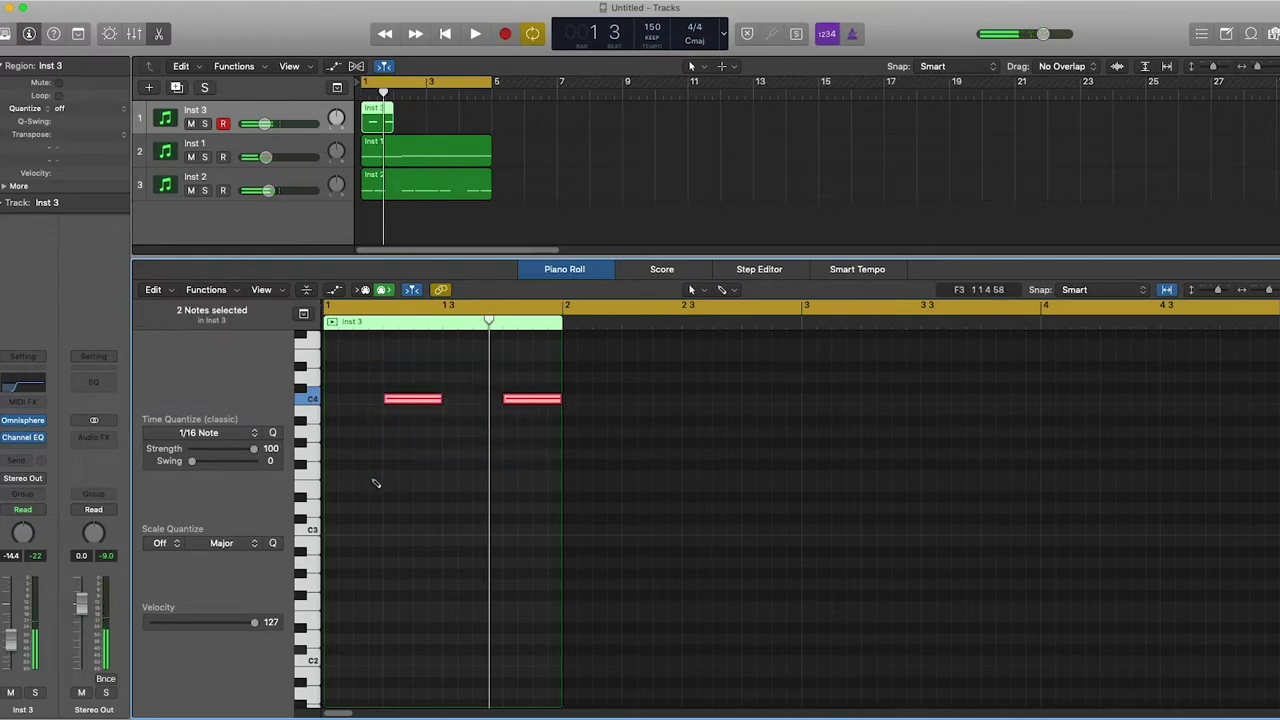
{"action": "key", "text": "super+r"}
{"action": "key", "text": "super+r"}
{"action": "key", "text": "super+r"}
{"action": "key", "text": "space"}
{"action": "left_click", "coordinate": [471, 500]}
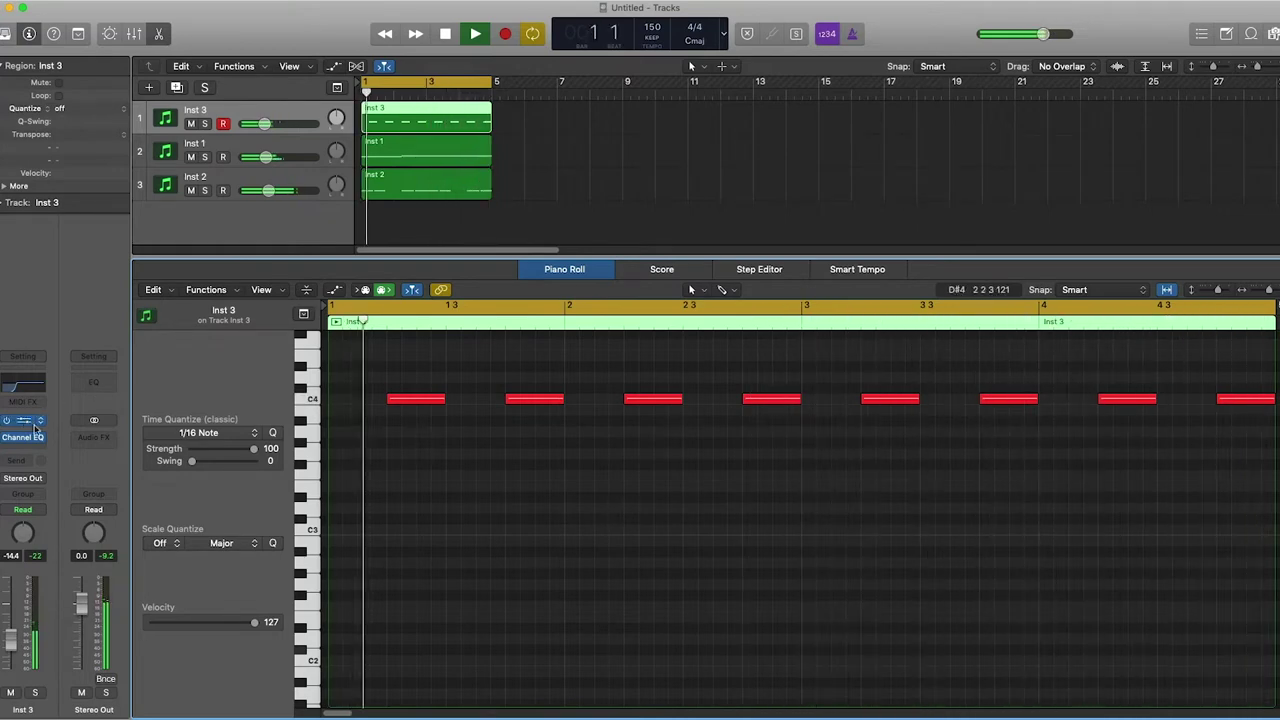
{"action": "key", "text": "space"}
Shorten all eight C4 notes on Inst 3 to half a beat, repeat each one directly behind and set the repeats' velocity to 81.
{"action": "left_click_drag", "start_coordinate": [1243, 378], "coordinate": [414, 529]}
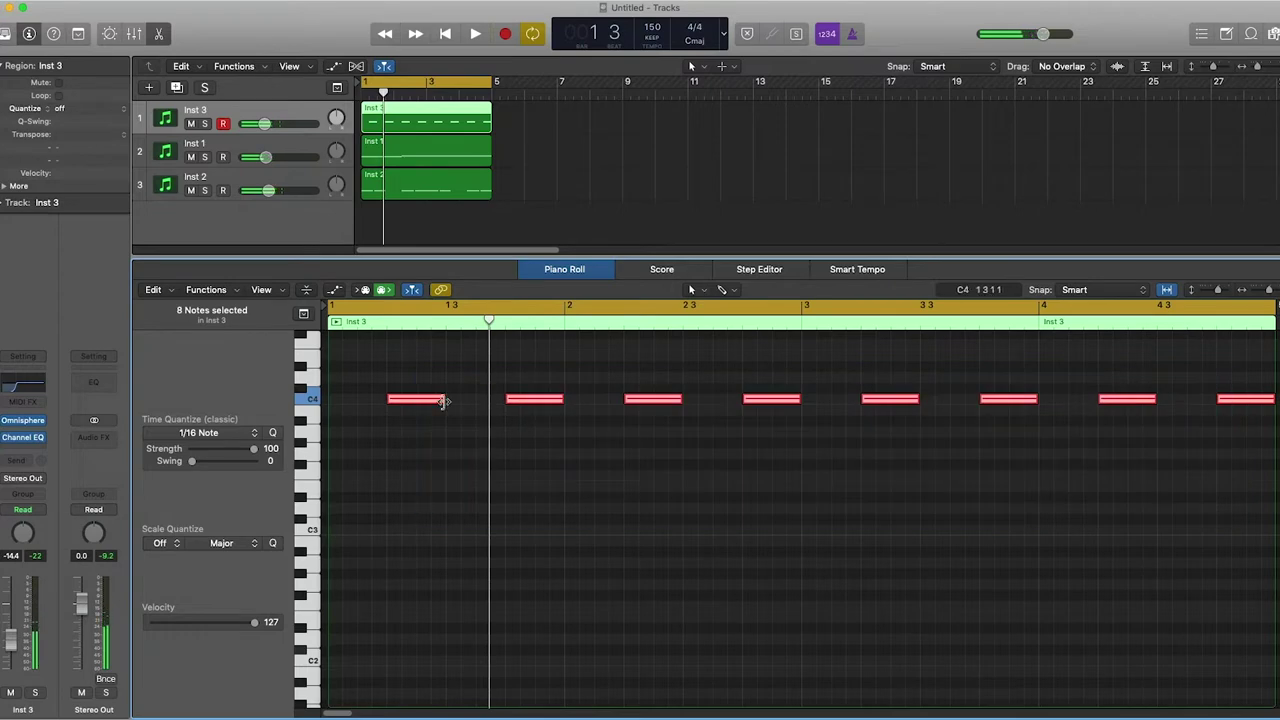
{"action": "mouse_move", "coordinate": [445, 400]}
{"action": "left_mouse_down"}
{"action": "mouse_move", "coordinate": [414, 410]}
{"action": "mouse_move", "coordinate": [440, 412]}
{"action": "left_mouse_up"}
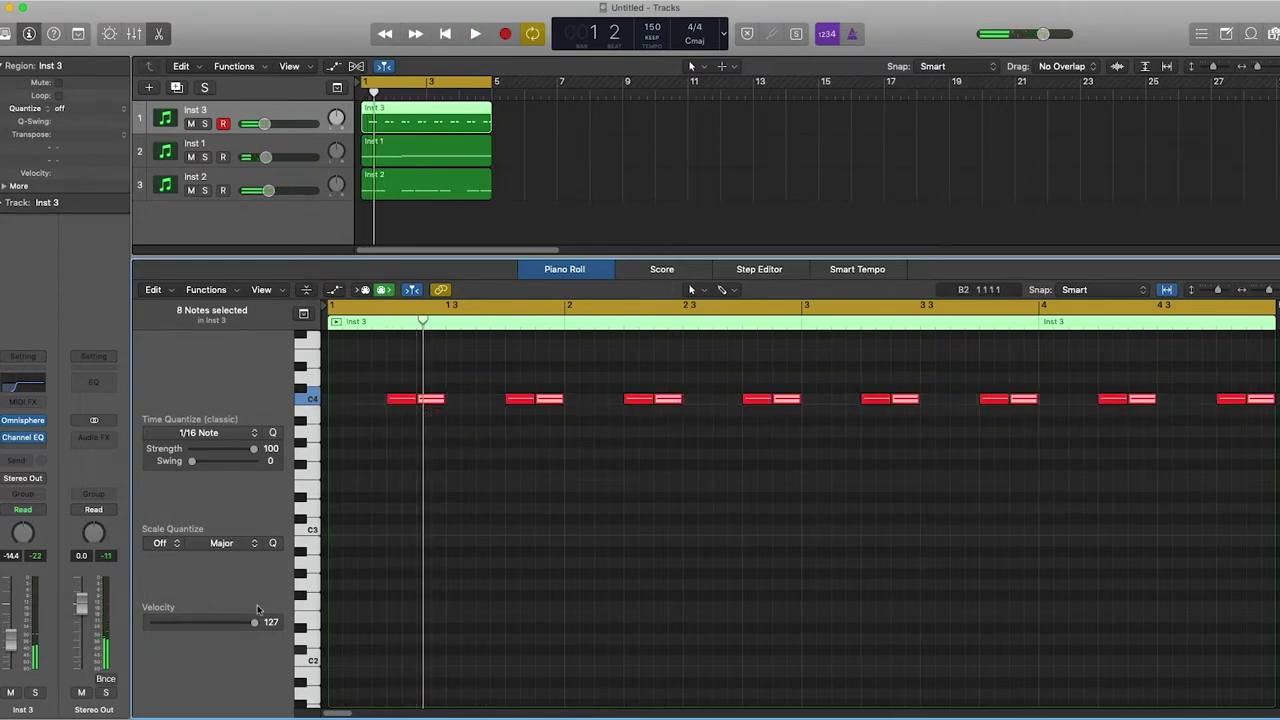
{"action": "key", "text": "space"}
{"action": "left_click_drag", "start_coordinate": [206, 625], "coordinate": [218, 627]}
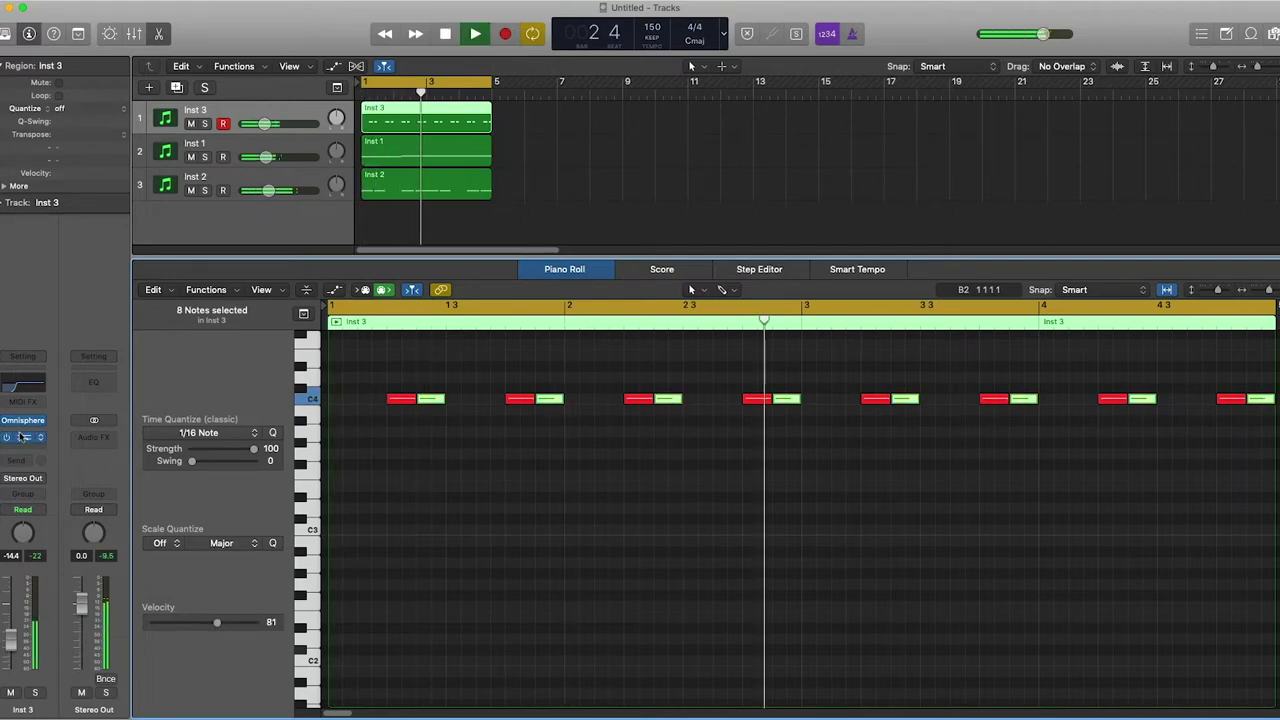
Replace the Chorus Echo effect with BPM Delay X2 in the common effects rack of Inst 3's Omnisphere patch.
{"action": "left_click", "coordinate": [22, 421]}
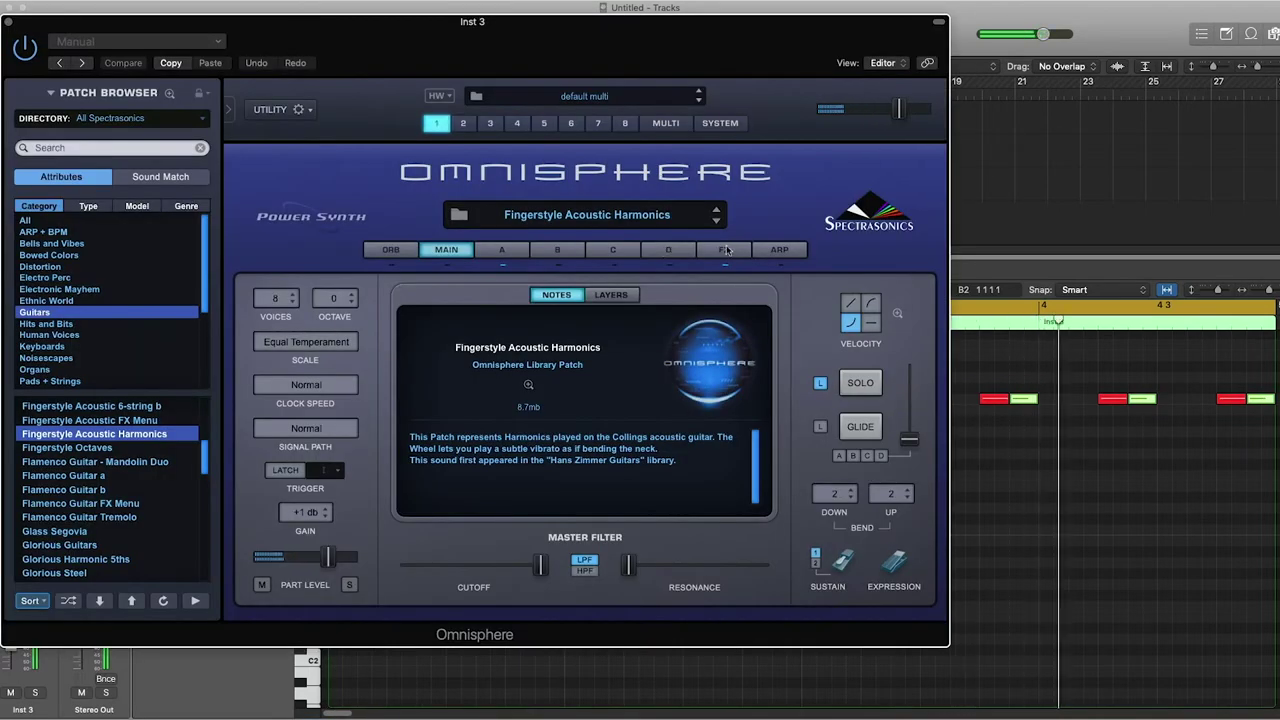
{"action": "left_click", "coordinate": [724, 249]}
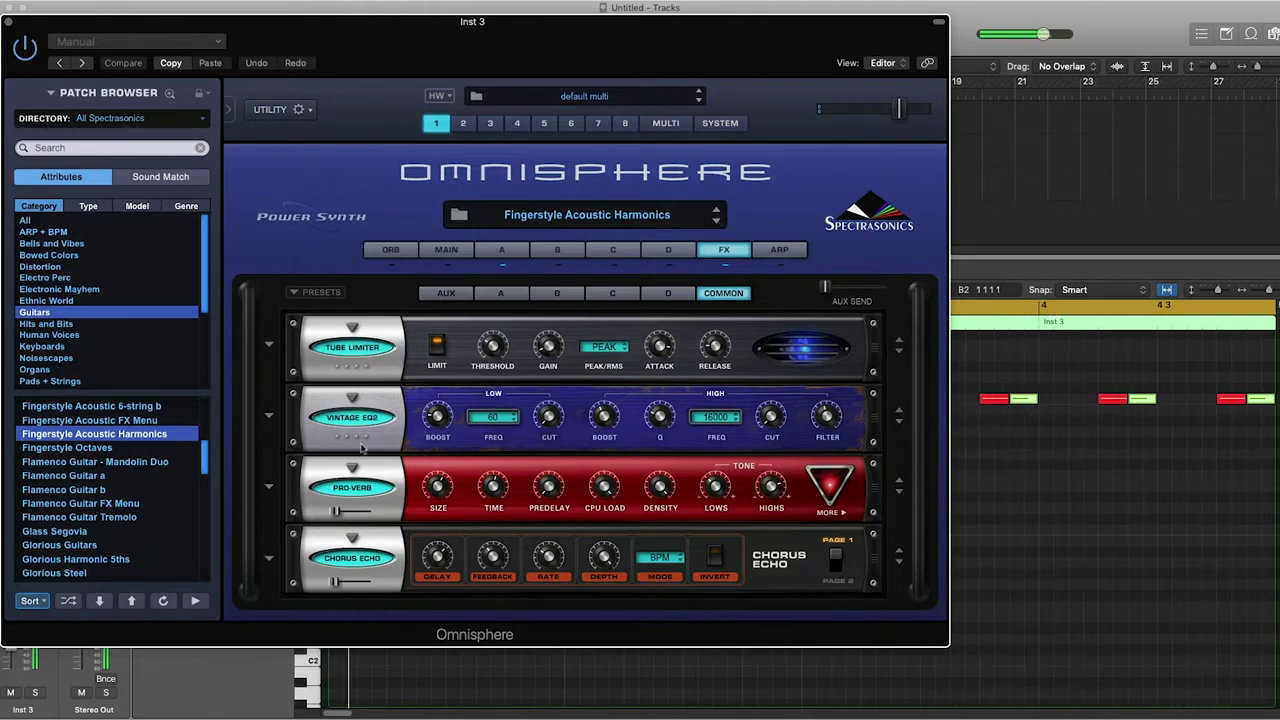
{"action": "left_click", "coordinate": [375, 553]}
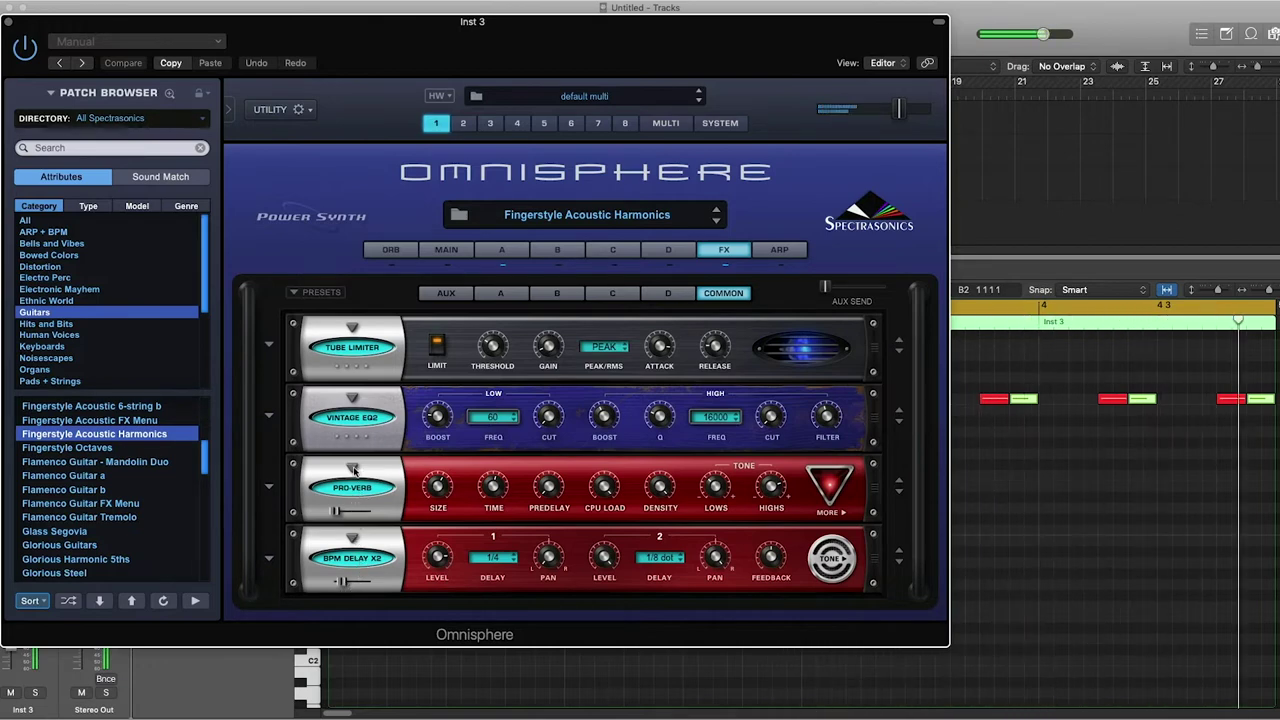
{"action": "left_click", "coordinate": [353, 470]}
{"action": "left_click", "coordinate": [384, 451]}
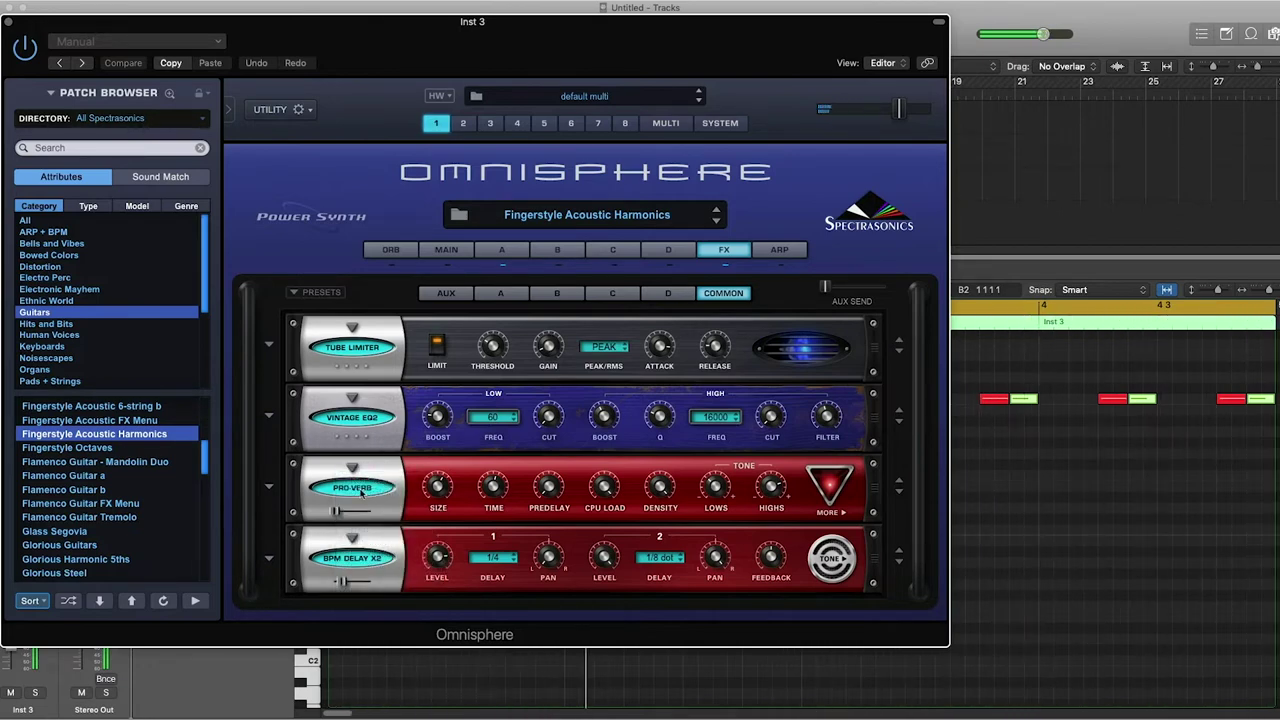
Try the Metalzone Distortion effect in place of the Tube Limiter on the Fingerstyle Acoustic Harmonics patch.
{"action": "left_click", "coordinate": [356, 343]}
{"action": "mouse_move", "coordinate": [370, 418]}
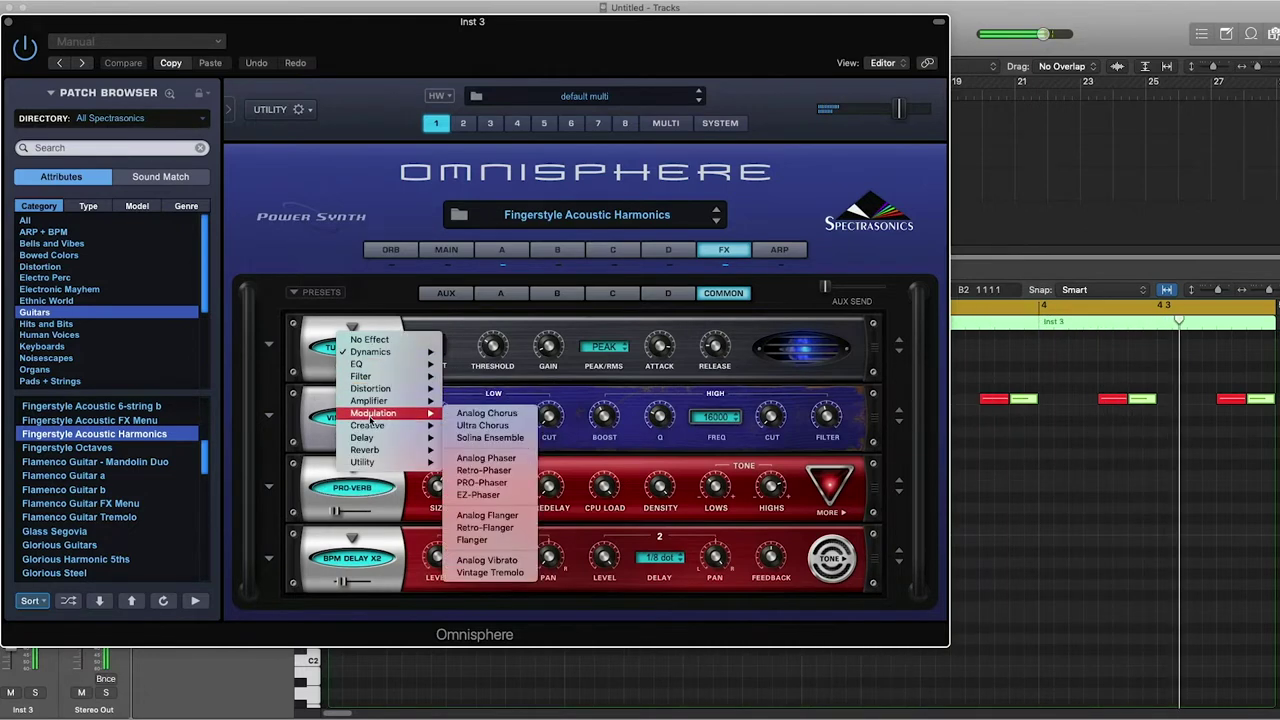
{"action": "mouse_move", "coordinate": [375, 442]}
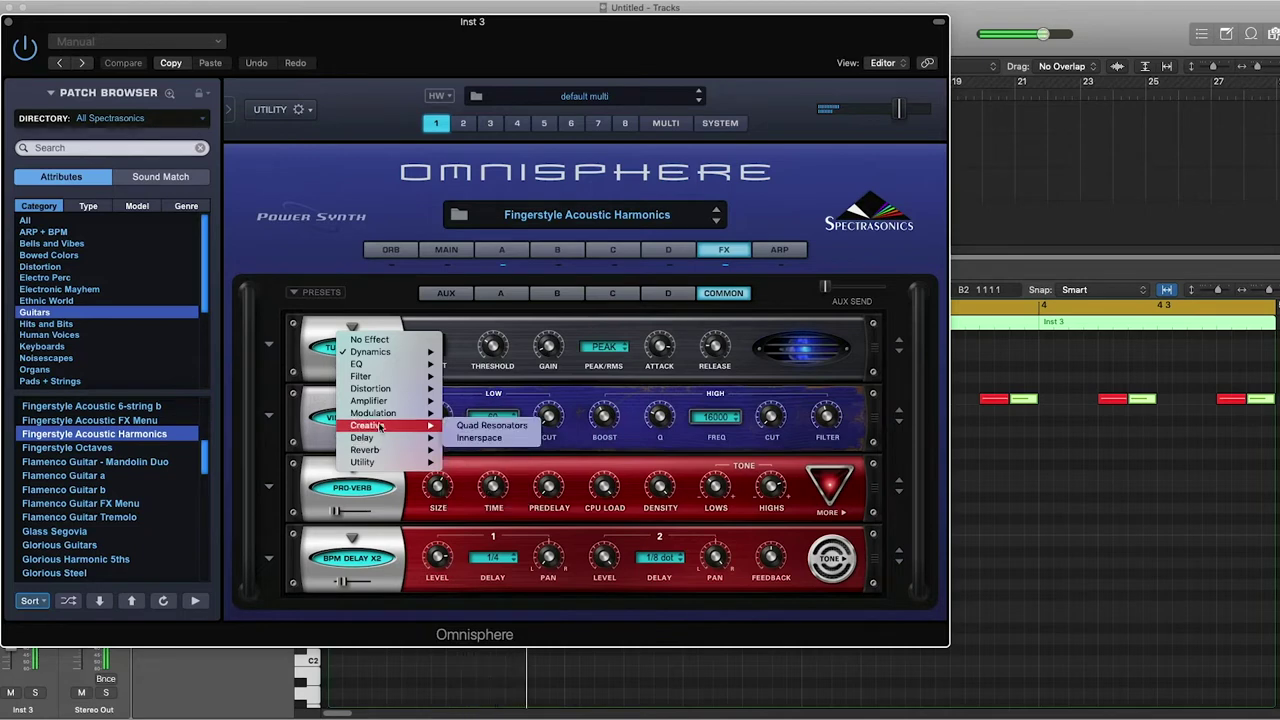
{"action": "mouse_move", "coordinate": [365, 366]}
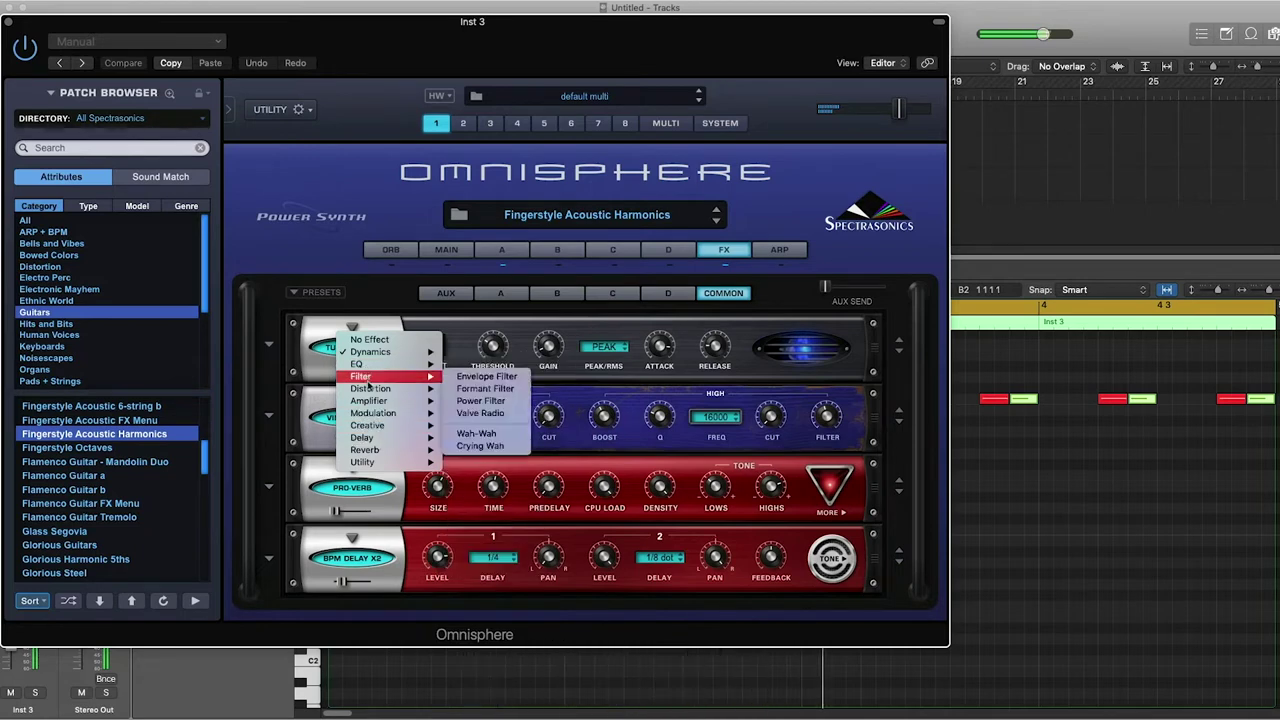
{"action": "mouse_move", "coordinate": [370, 388]}
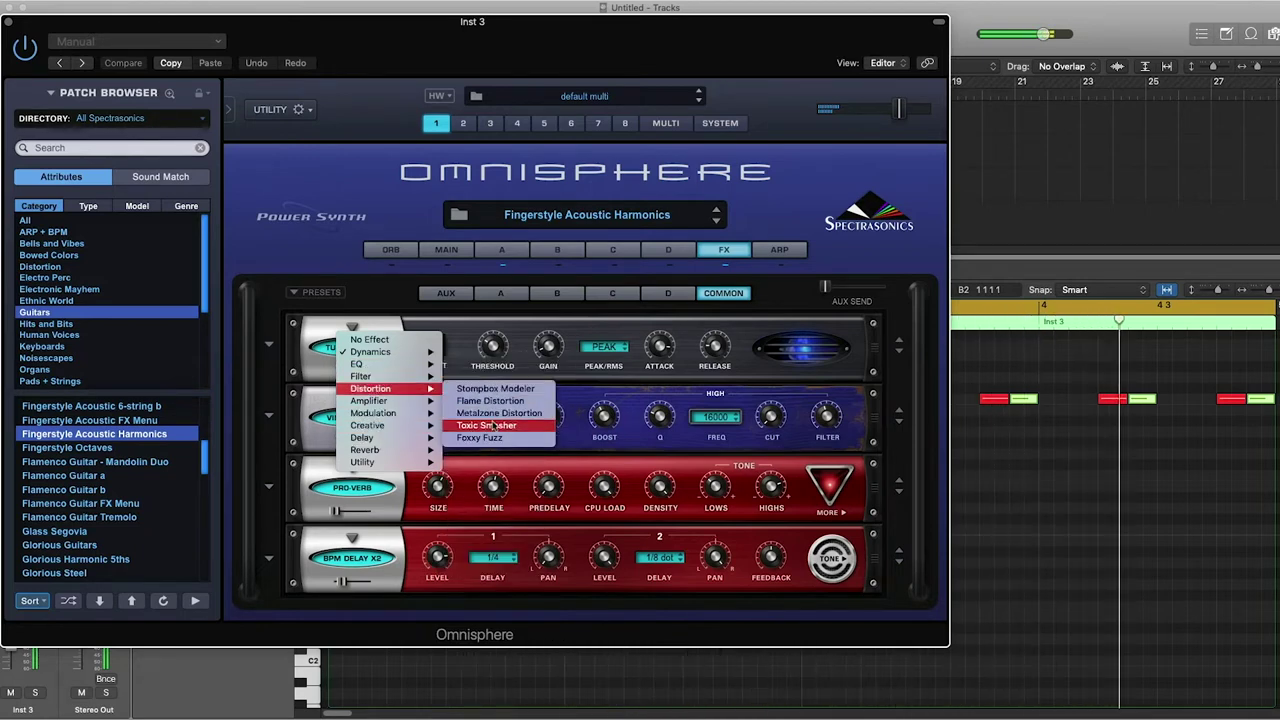
{"action": "left_click", "coordinate": [449, 370]}
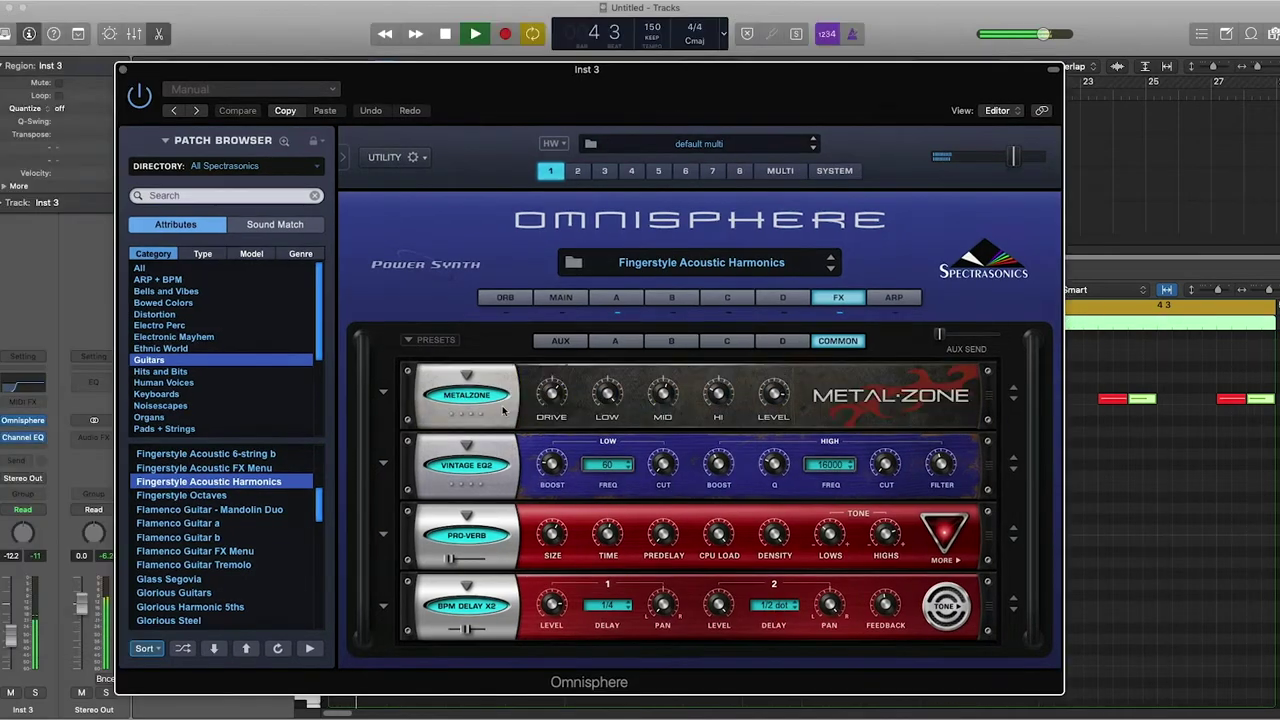
Try the Toxic Smasher distortion in the first effect slot, then load Foxxy Fuzz there instead.
{"action": "scroll", "coordinate": [514, 403], "scroll_direction": "down", "scroll_amount": 1}
{"action": "left_click", "coordinate": [467, 378]}
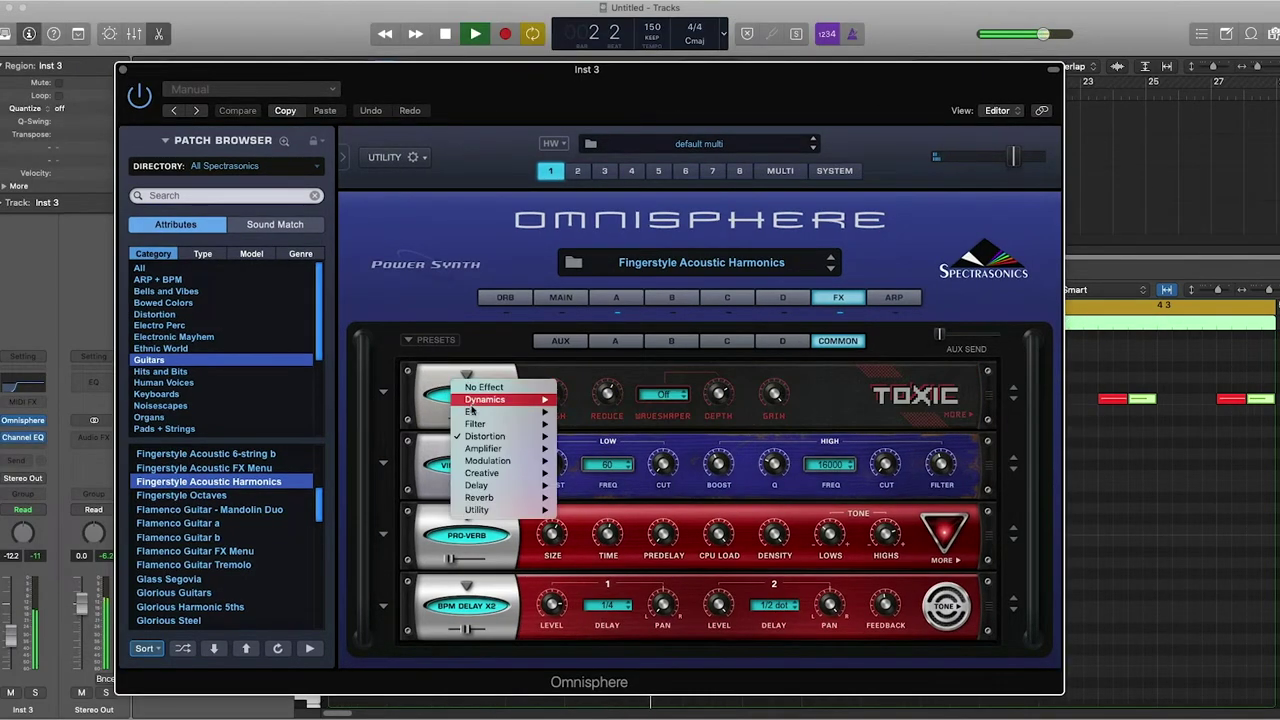
{"action": "mouse_move", "coordinate": [483, 437]}
{"action": "left_click", "coordinate": [585, 490]}
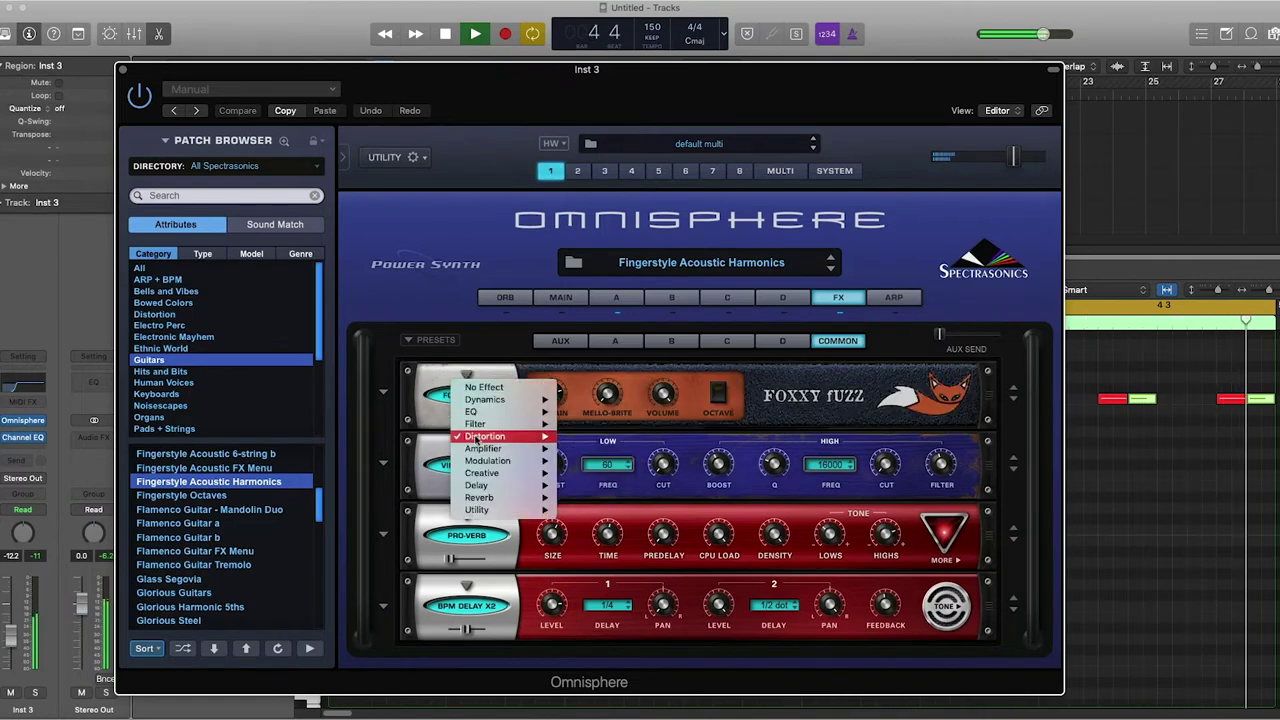
{"action": "left_click", "coordinate": [614, 388]}
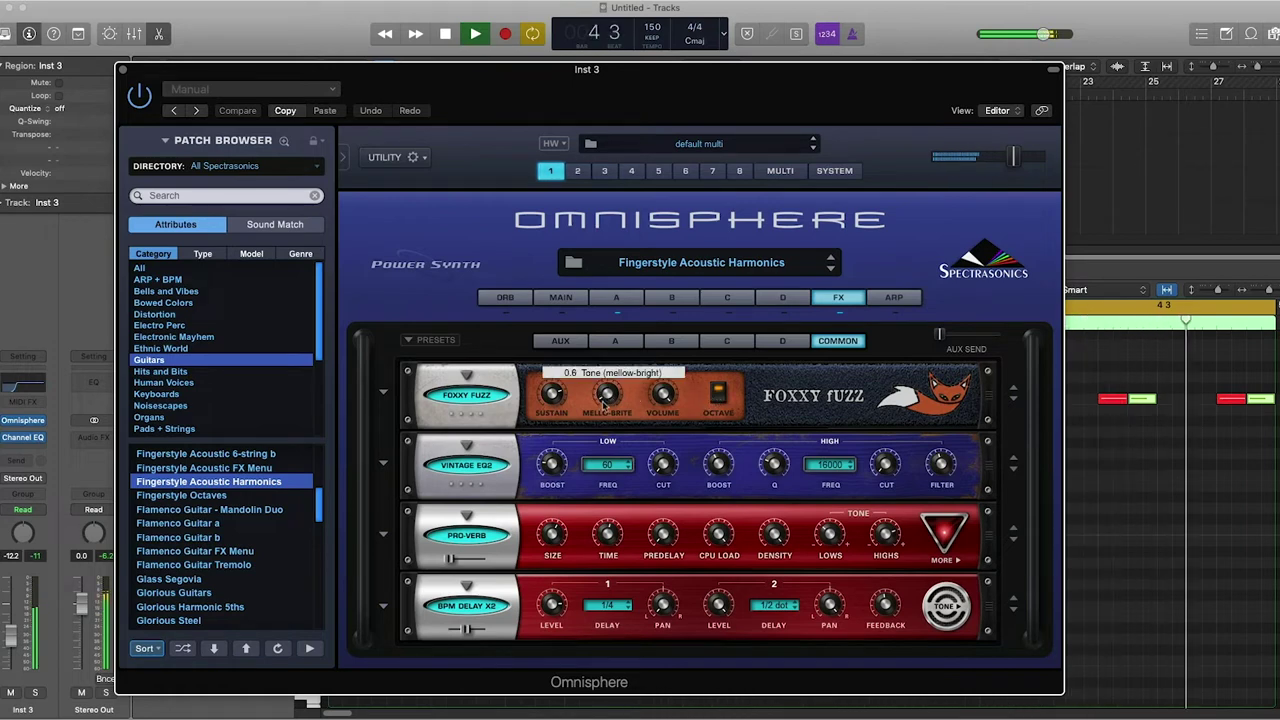
{"action": "mouse_move", "coordinate": [662, 421]}
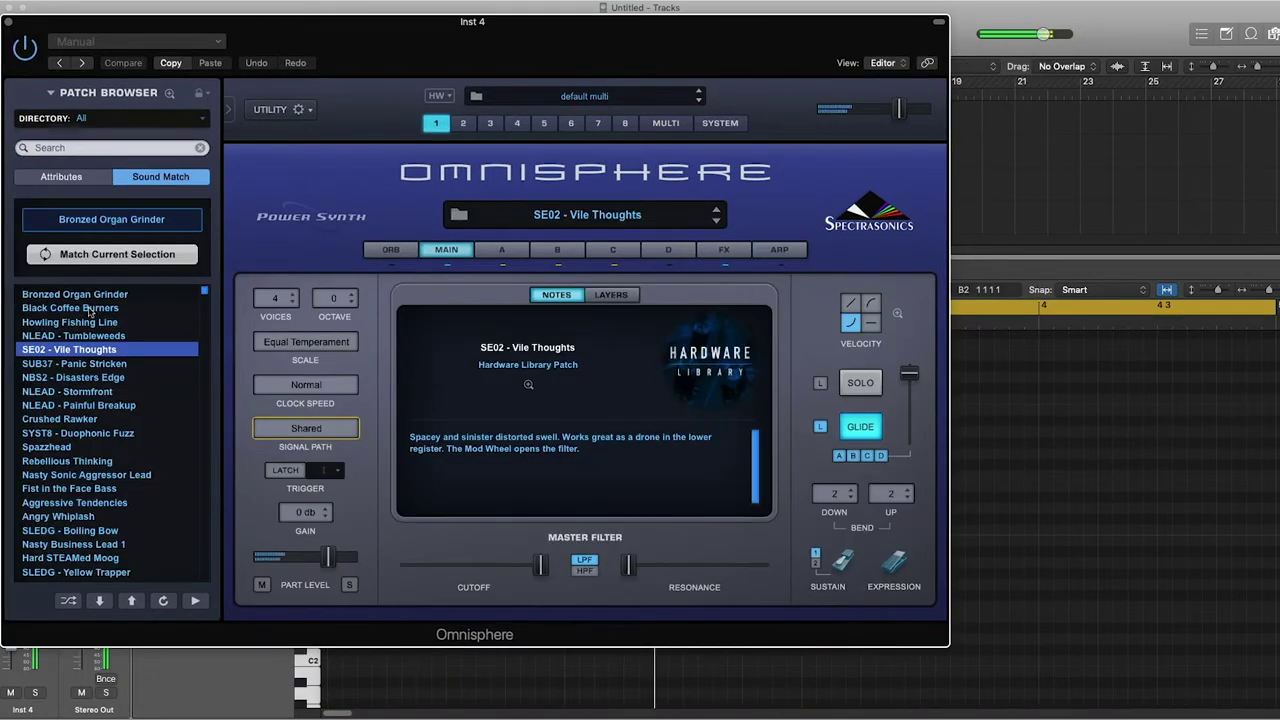
Close Inst 4's Omnisphere window and add a half-beat G#5 note at the start of bar 1 on Inst 4.
{"action": "left_click", "coordinate": [8, 22]}
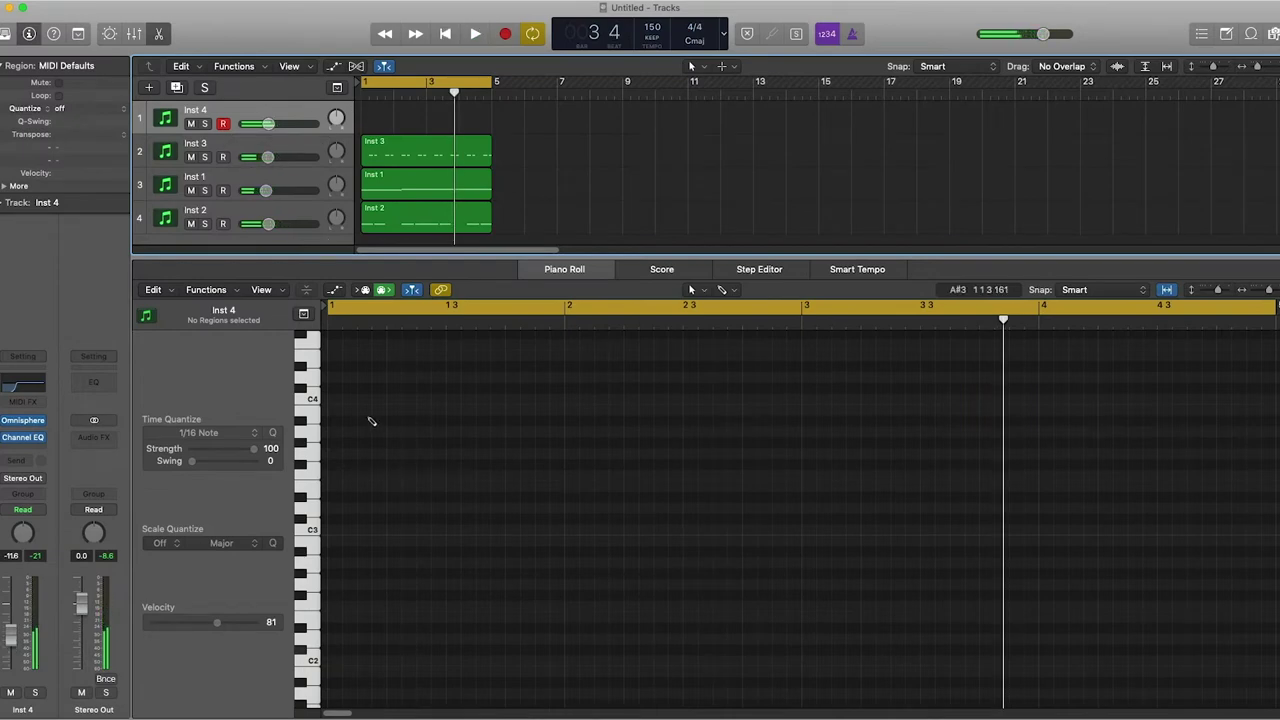
{"action": "left_click", "coordinate": [371, 421]}
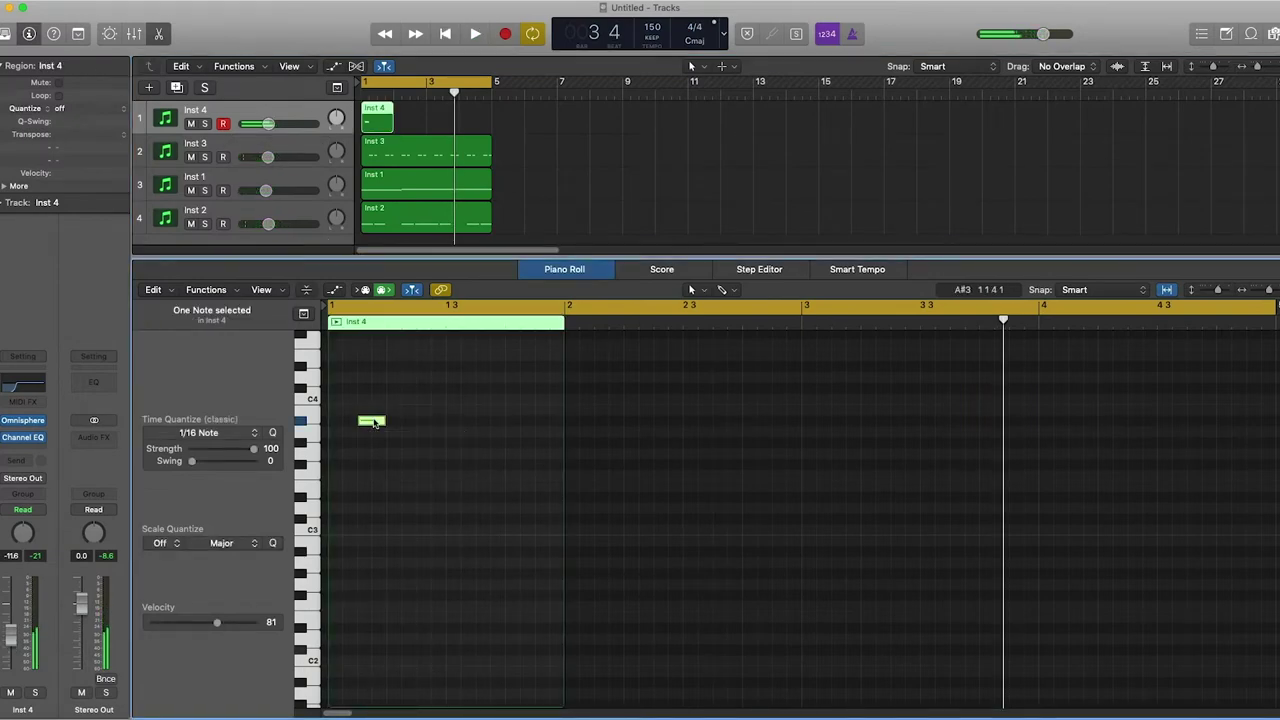
{"action": "key", "text": "space"}
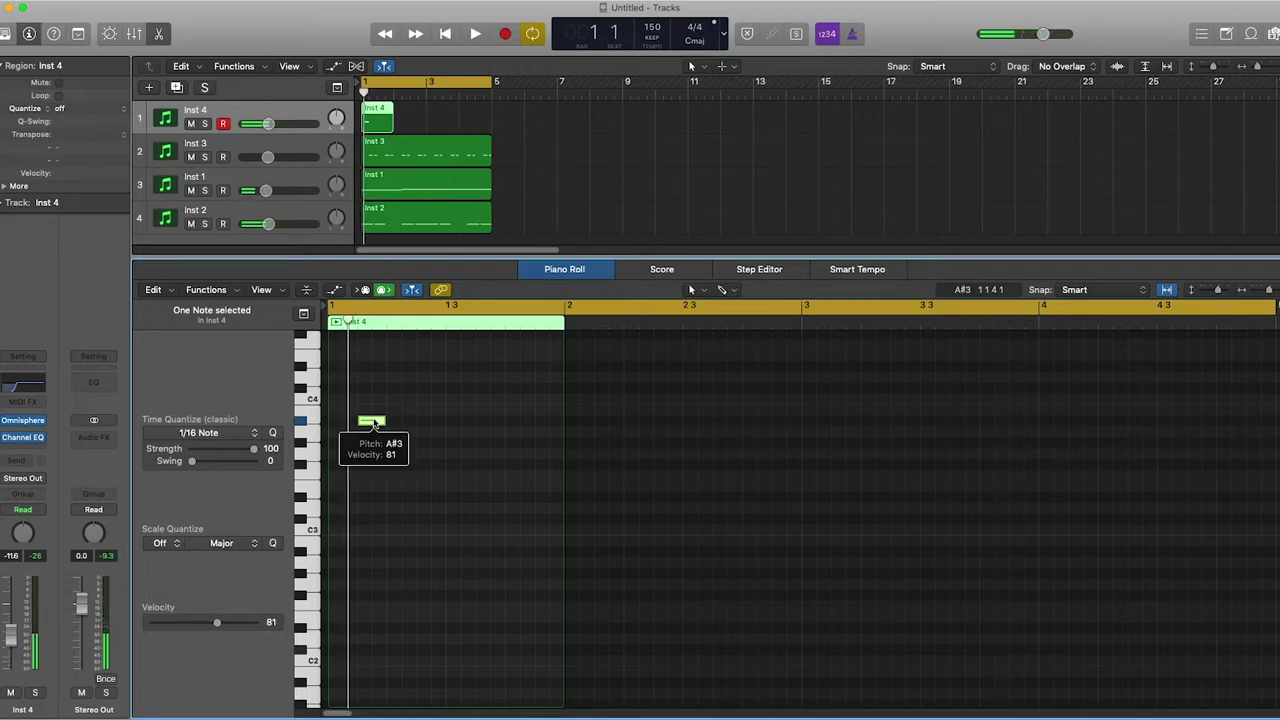
{"action": "scroll", "coordinate": [372, 425], "scroll_direction": "up", "scroll_amount": 6}
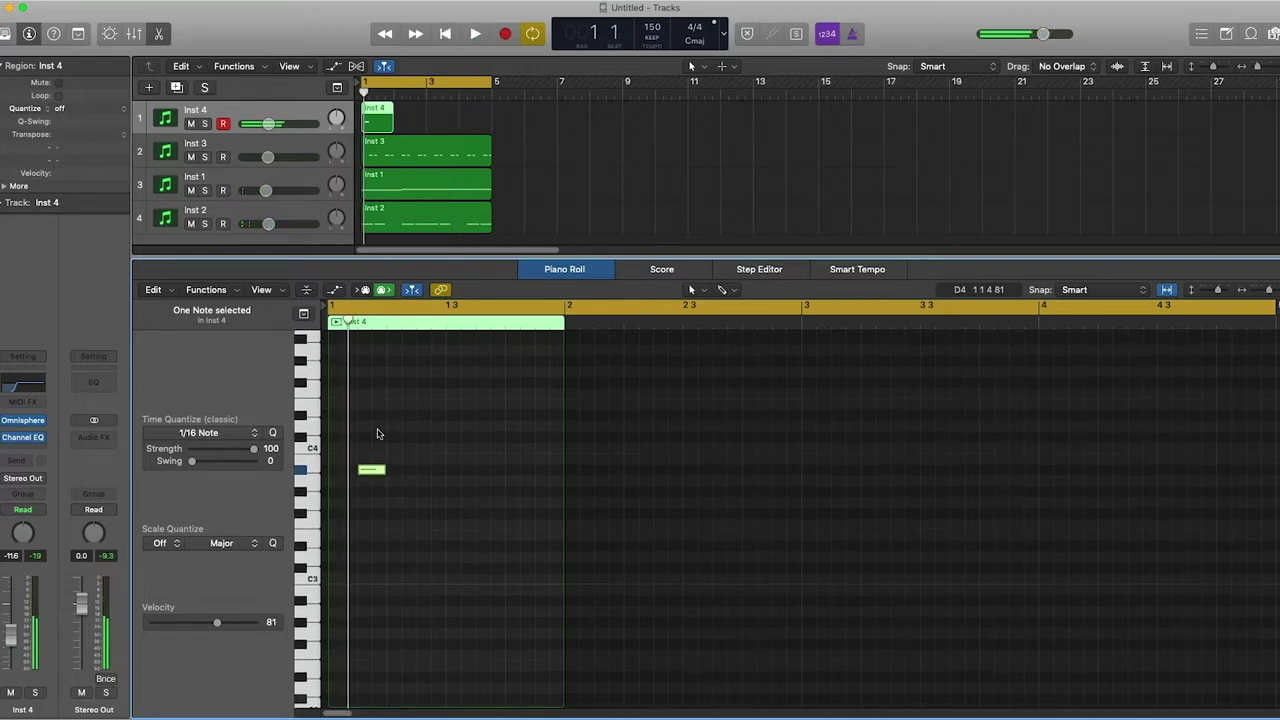
{"action": "scroll", "coordinate": [380, 433], "scroll_direction": "up", "scroll_amount": 1}
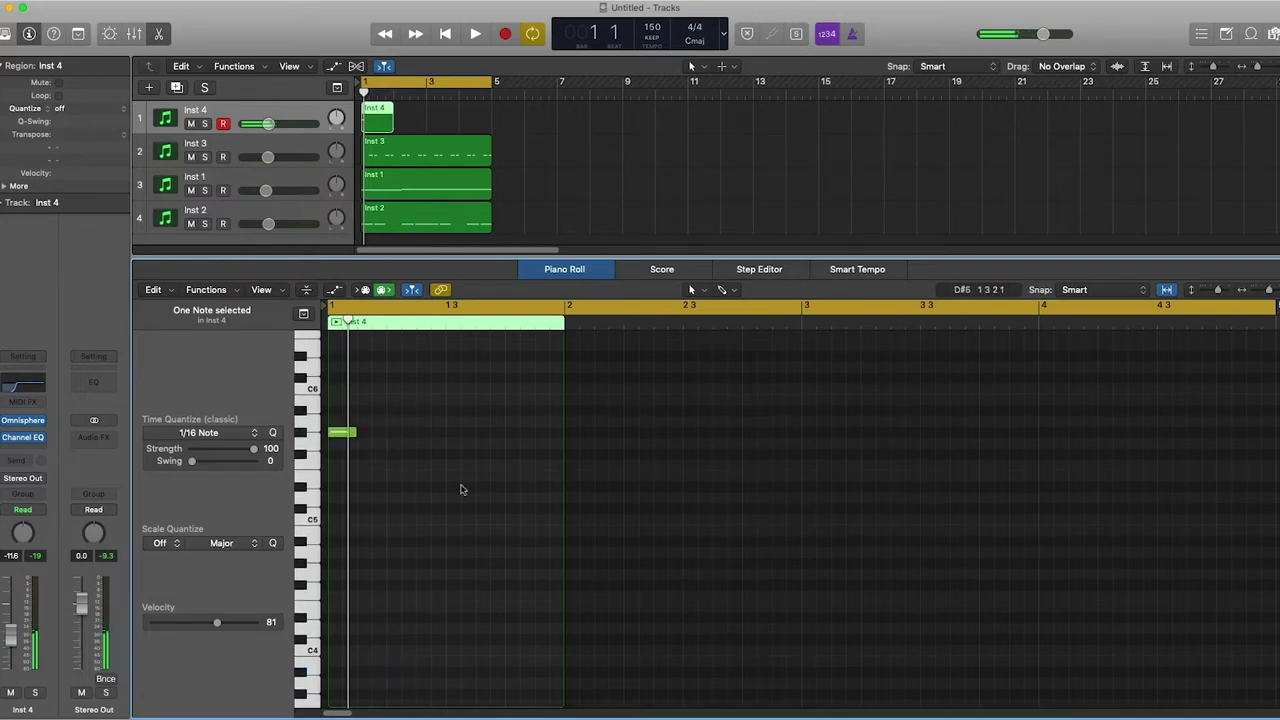
Move the G#5 note to beat 3 of bar 1 and play it with the other tracks.
{"action": "key", "text": "space"}
{"action": "key", "text": "space"}
{"action": "left_click_drag", "start_coordinate": [346, 436], "coordinate": [470, 433]}
{"action": "key", "text": "space"}
{"action": "key", "text": "space"}
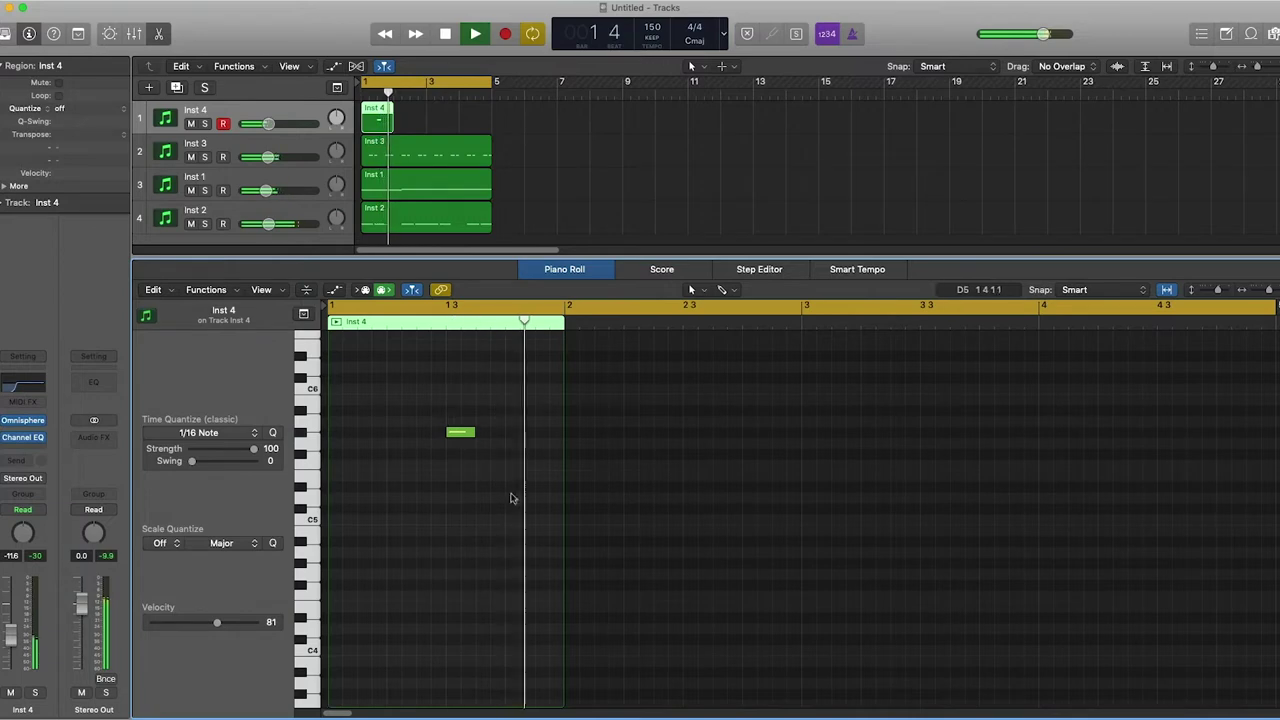
Stop playback and add a G5 note at the start of bar 2 on Inst 4.
{"action": "key", "text": "space"}
{"action": "left_click", "coordinate": [575, 455]}
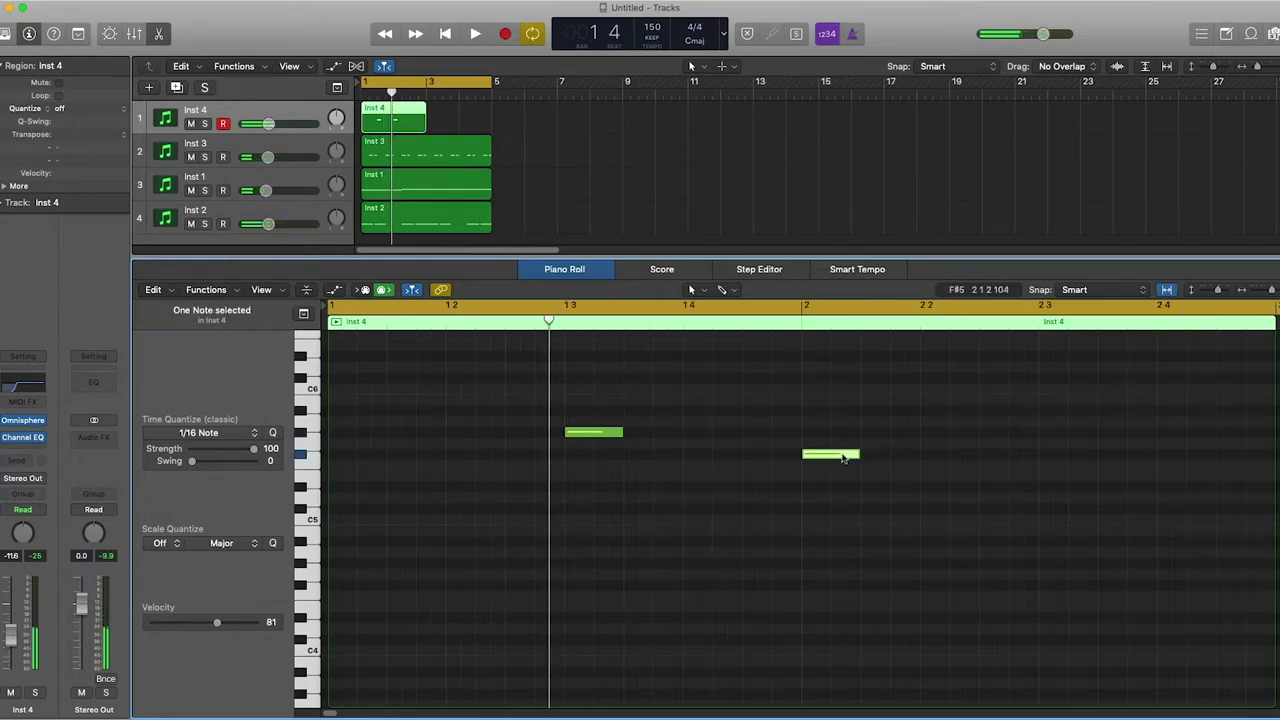
{"action": "left_click_drag", "start_coordinate": [843, 457], "coordinate": [838, 448]}
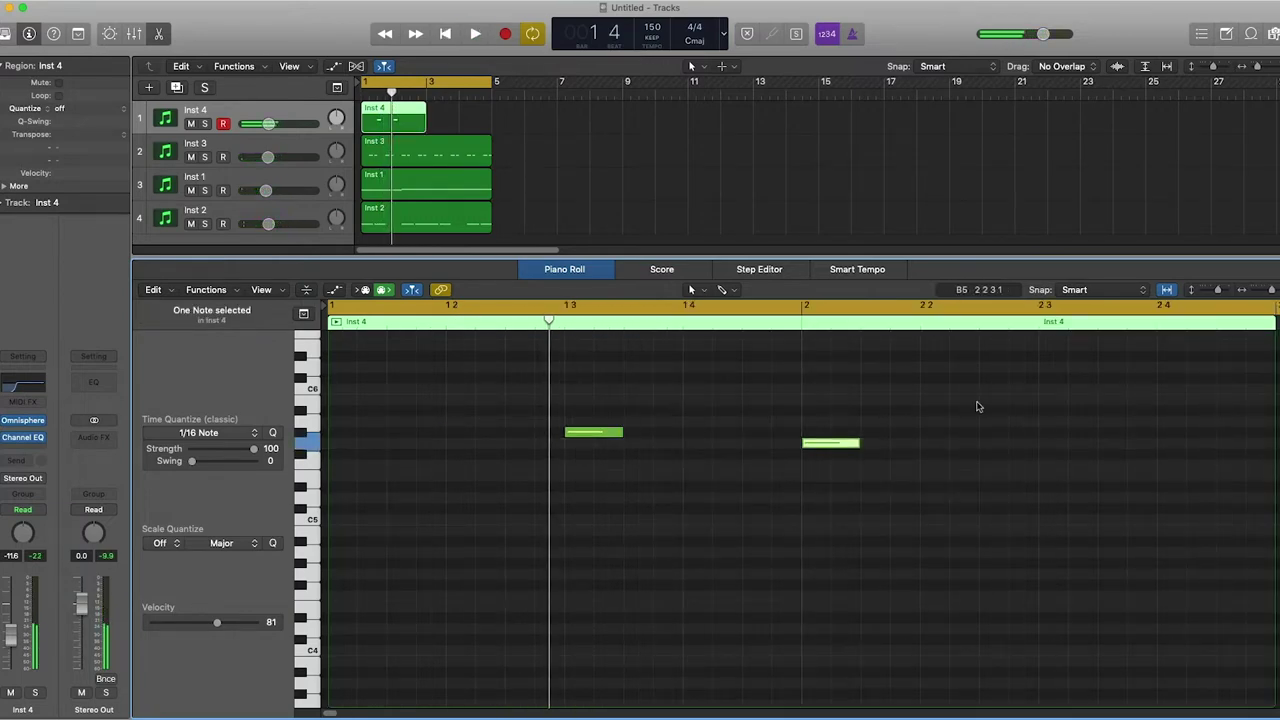
Lengthen both Inst 4 notes to two beats each and extend the Inst 4 region to four bars.
{"action": "left_click_drag", "start_coordinate": [982, 402], "coordinate": [566, 516]}
{"action": "left_click_drag", "start_coordinate": [621, 432], "coordinate": [800, 433]}
{"action": "left_click_drag", "start_coordinate": [420, 124], "coordinate": [490, 124]}
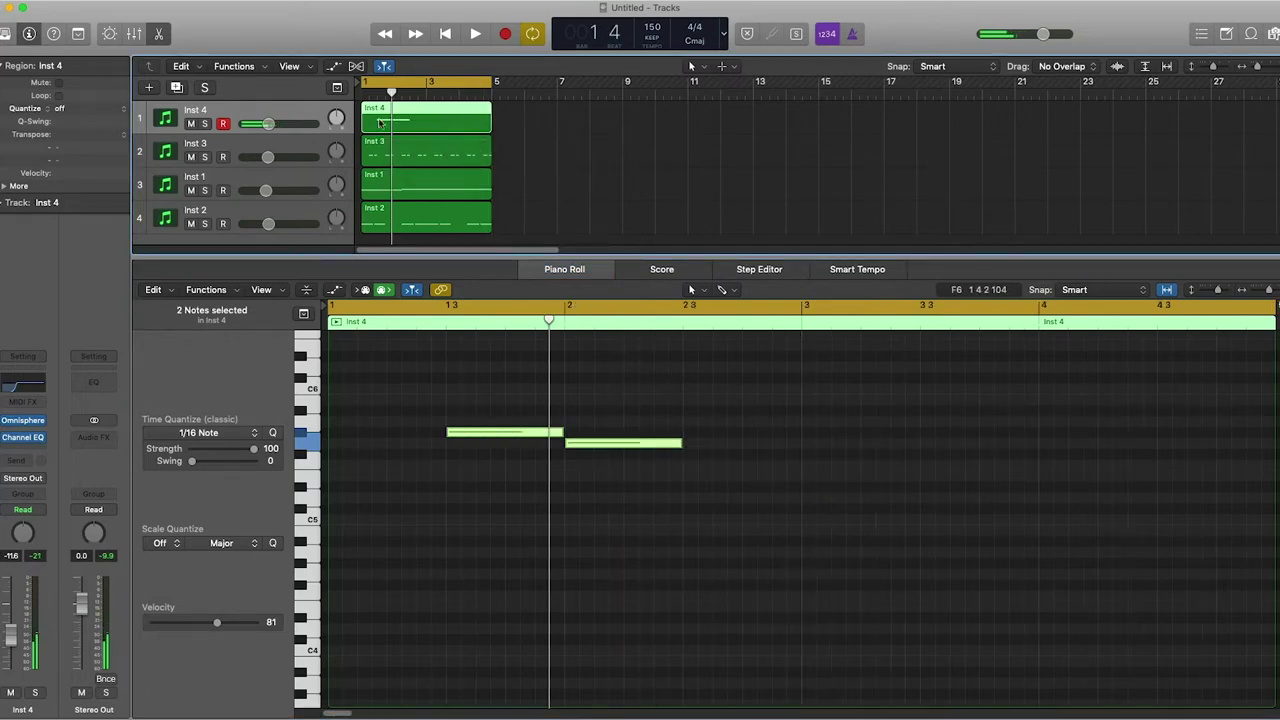
Try transposing the Inst 4 region by +12 and play the beat.
{"action": "left_click", "coordinate": [127, 138]}
{"action": "left_click", "coordinate": [102, 126]}
{"action": "key", "text": "space"}
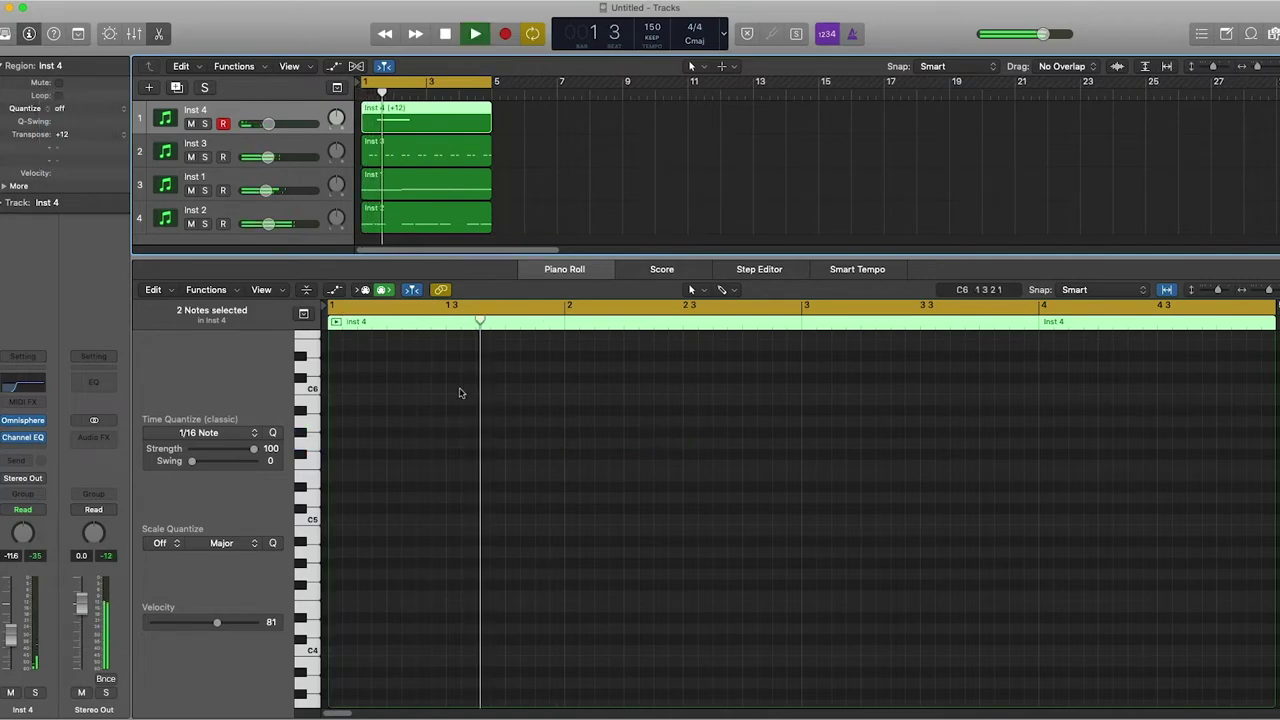
Raise the Inst 4 volume to -5.8 dB, solo the track and remove the region's +12 transposition.
{"action": "left_click_drag", "start_coordinate": [268, 124], "coordinate": [278, 124]}
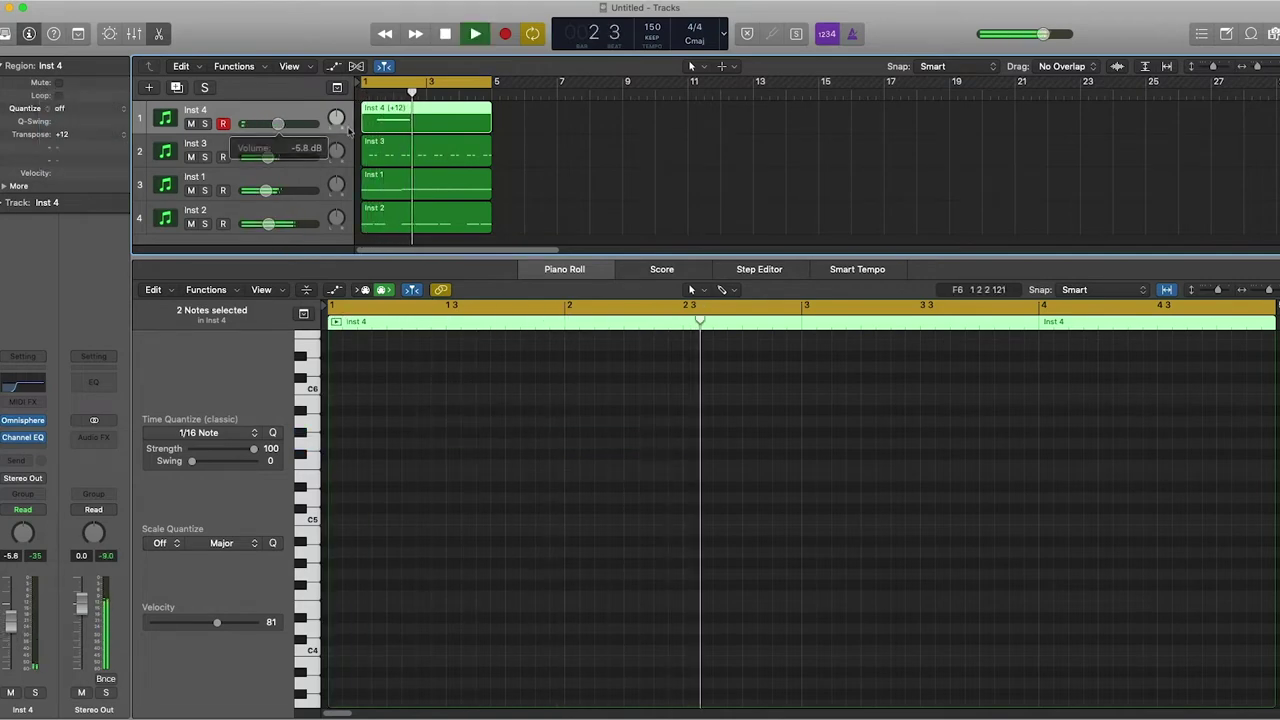
{"action": "left_click", "coordinate": [204, 124]}
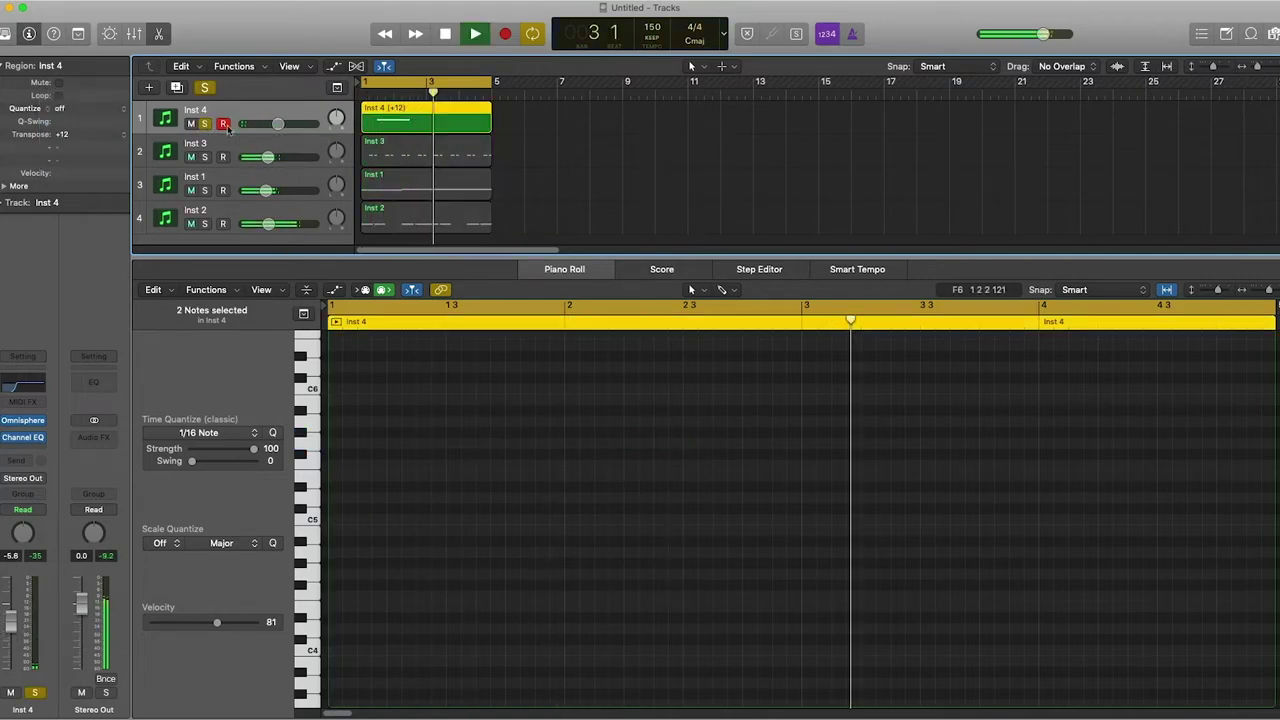
{"action": "left_click", "coordinate": [121, 137]}
{"action": "left_click", "coordinate": [102, 147]}
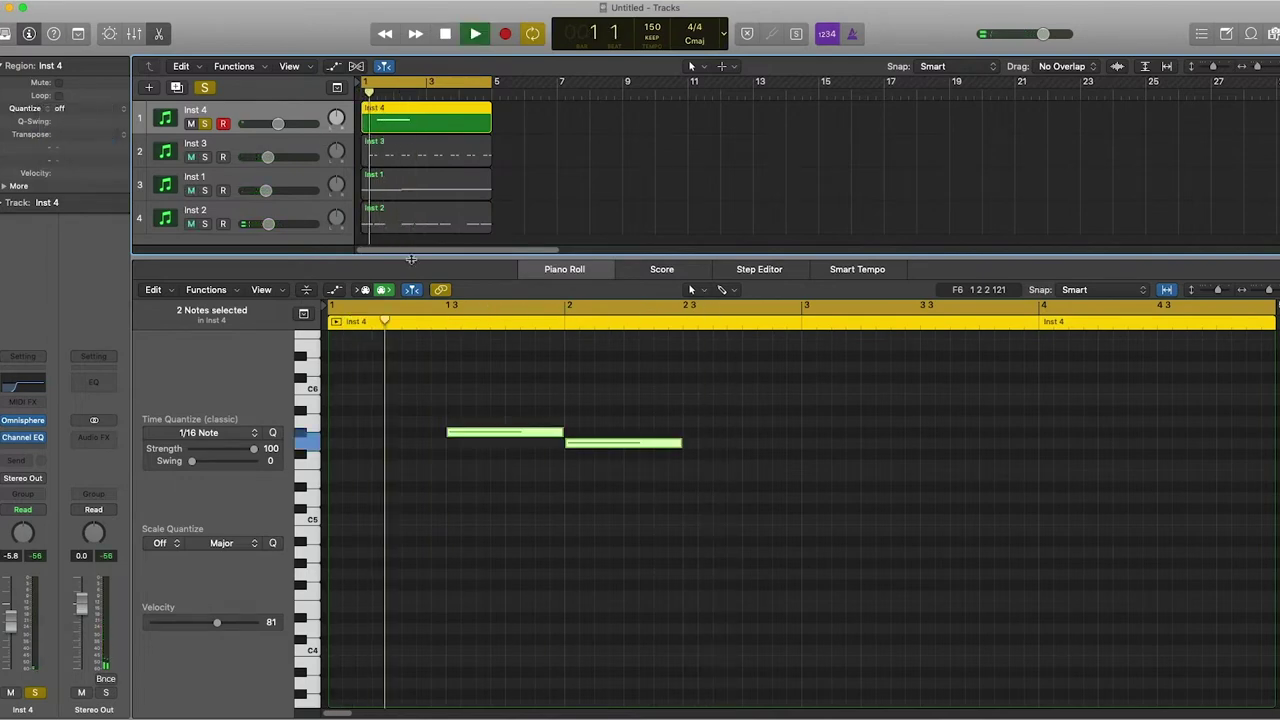
Set the low cut in Inst 4's Channel EQ to 475 Hz and close the EQ.
{"action": "left_click", "coordinate": [38, 388]}
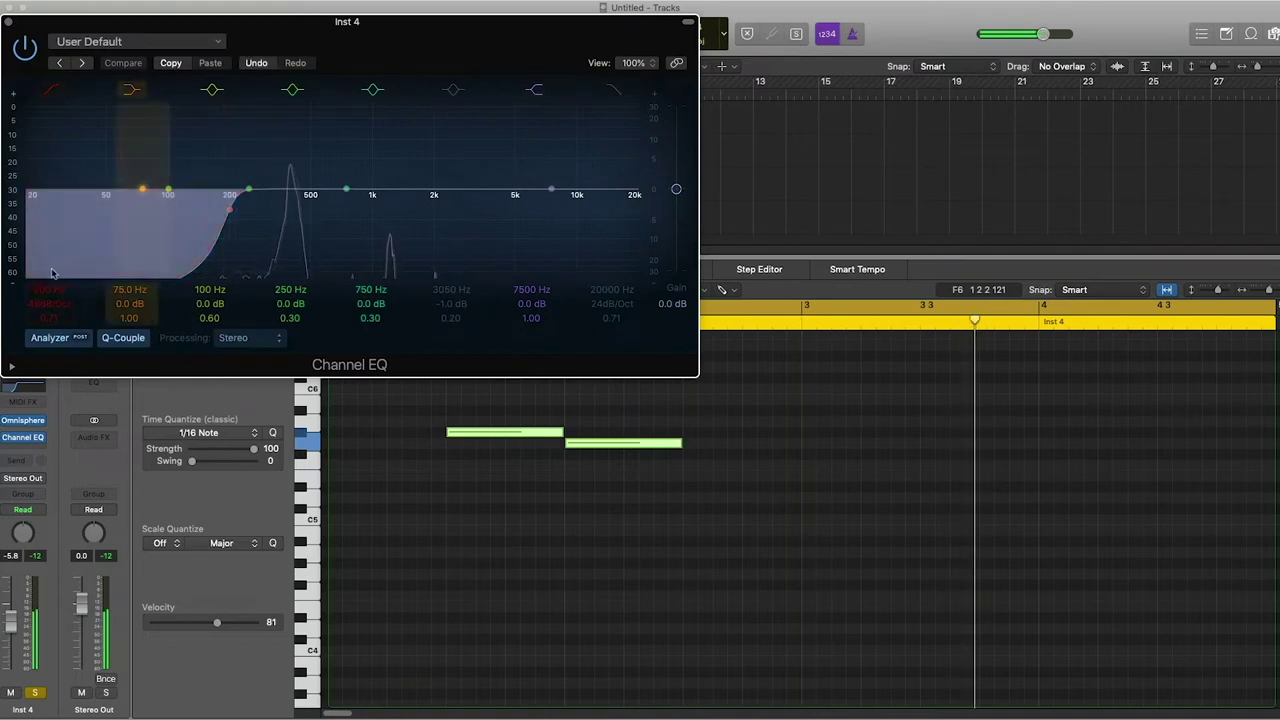
{"action": "left_click_drag", "start_coordinate": [52, 273], "coordinate": [113, 273]}
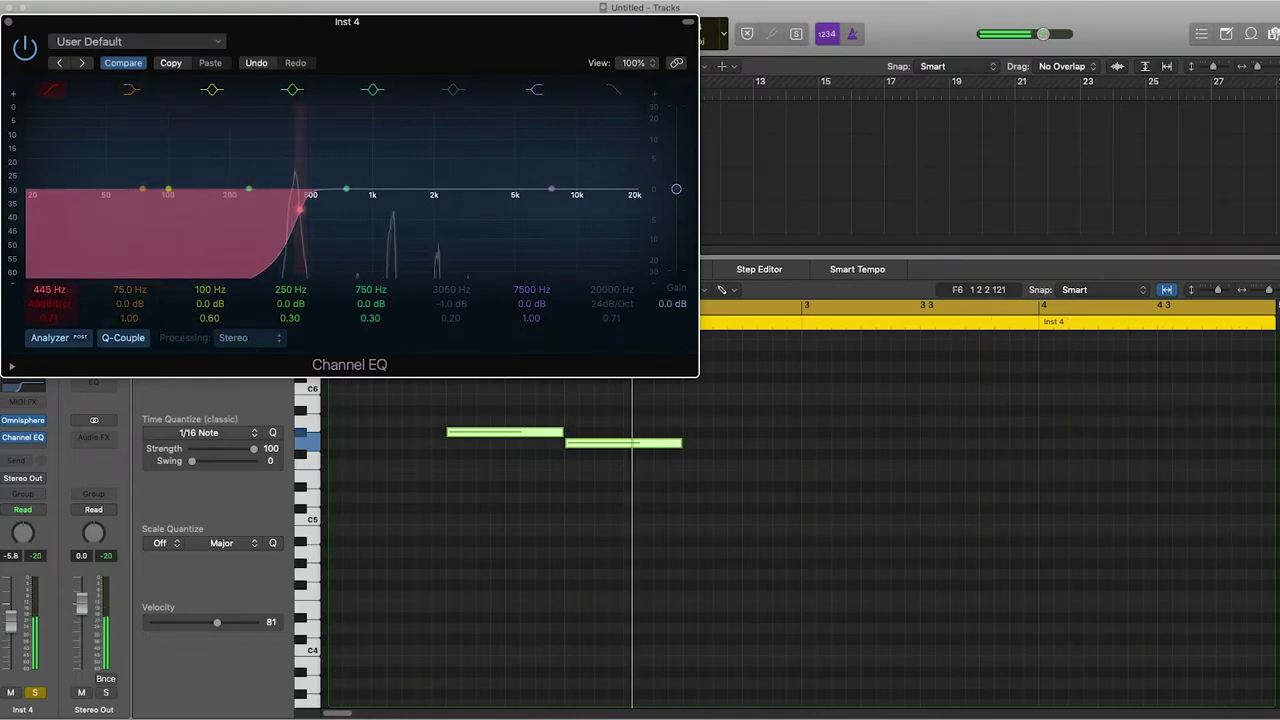
{"action": "left_click_drag", "start_coordinate": [56, 290], "coordinate": [56, 283]}
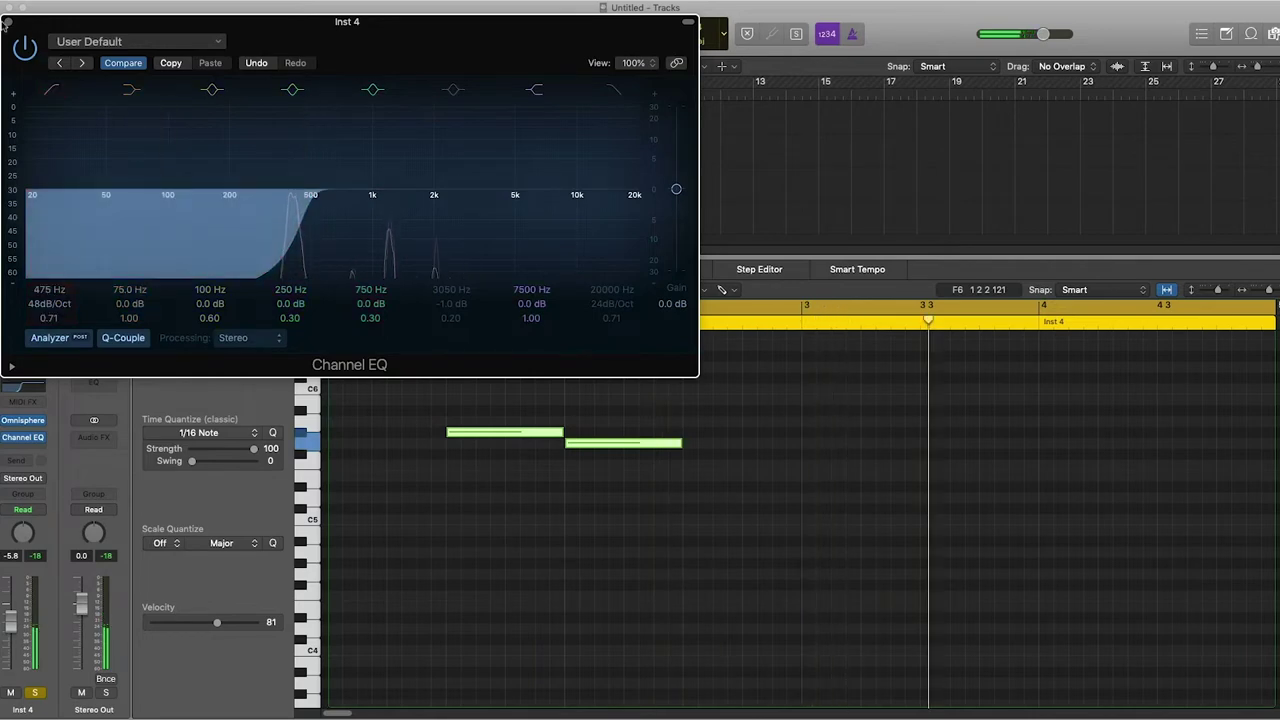
{"action": "left_click", "coordinate": [8, 21]}
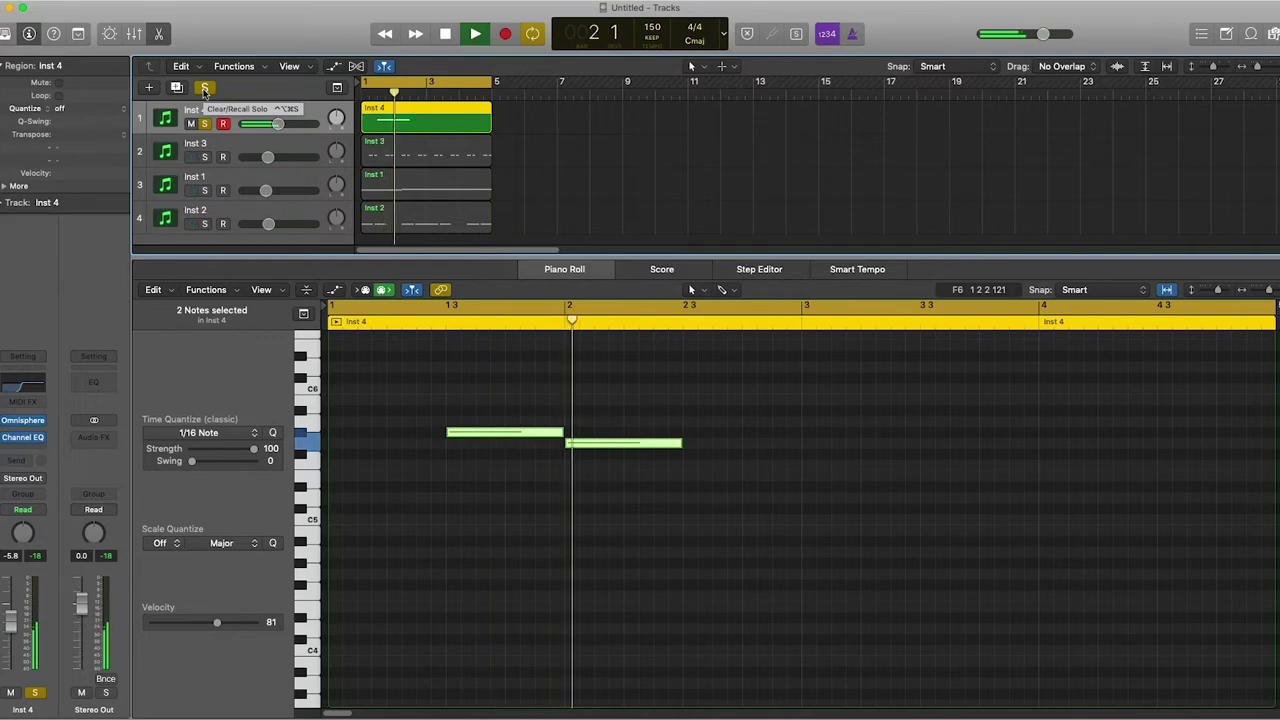
Clear the solo on Inst 4 and lower its volume to -7.4 dB.
{"action": "left_click", "coordinate": [204, 89]}
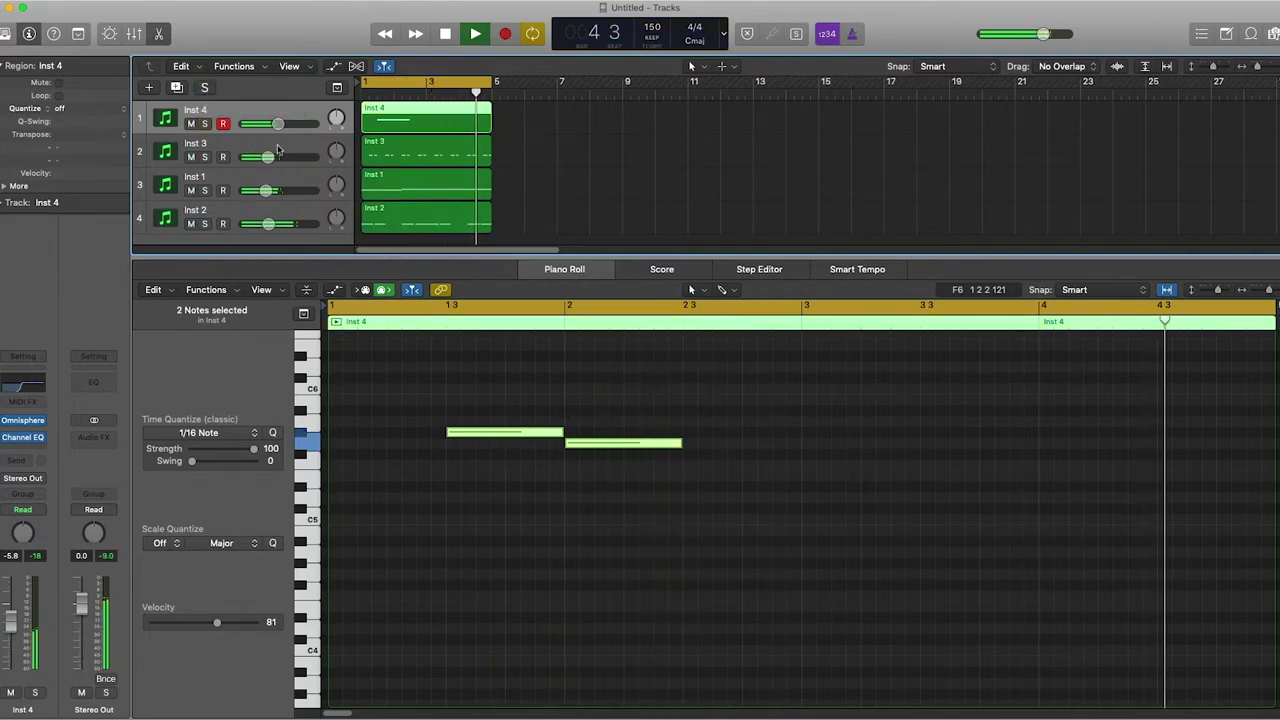
{"action": "left_click_drag", "start_coordinate": [278, 124], "coordinate": [274, 125]}
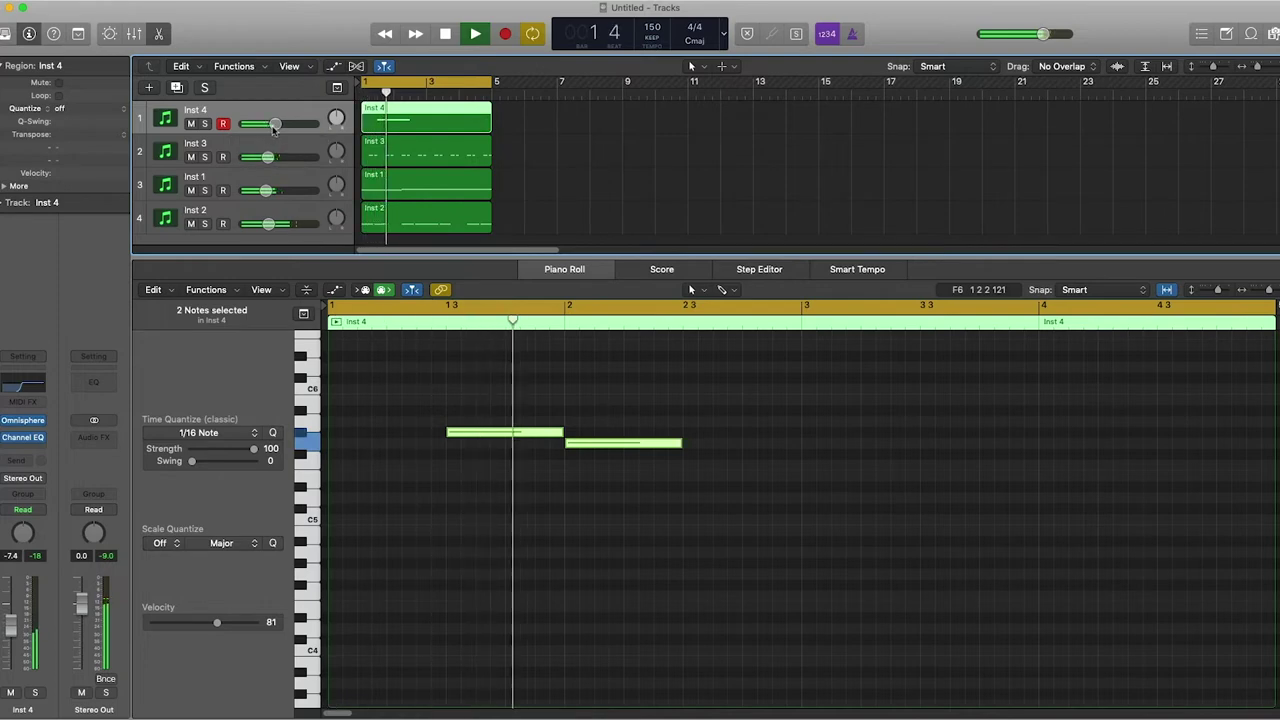